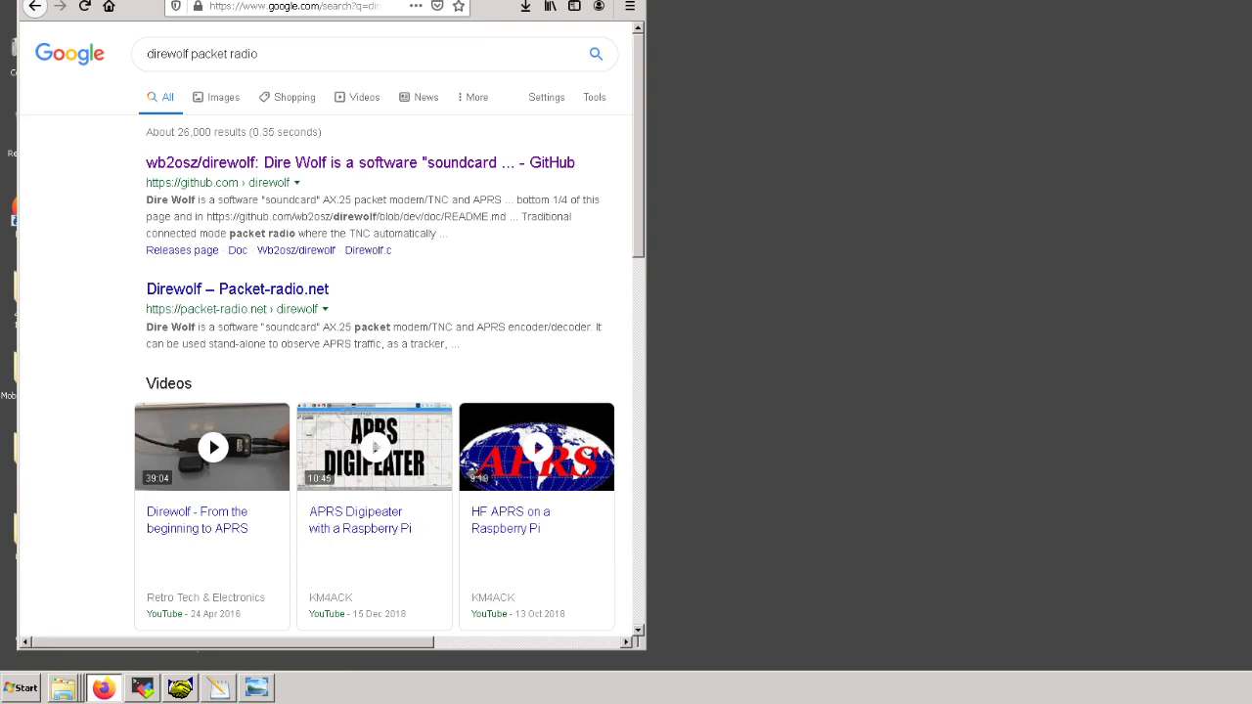
# Minimize Firefox with the direwolf packet radio results so the setup diagram shows.
pyautogui.click(103, 688)
pyautogui.click(271, 684)
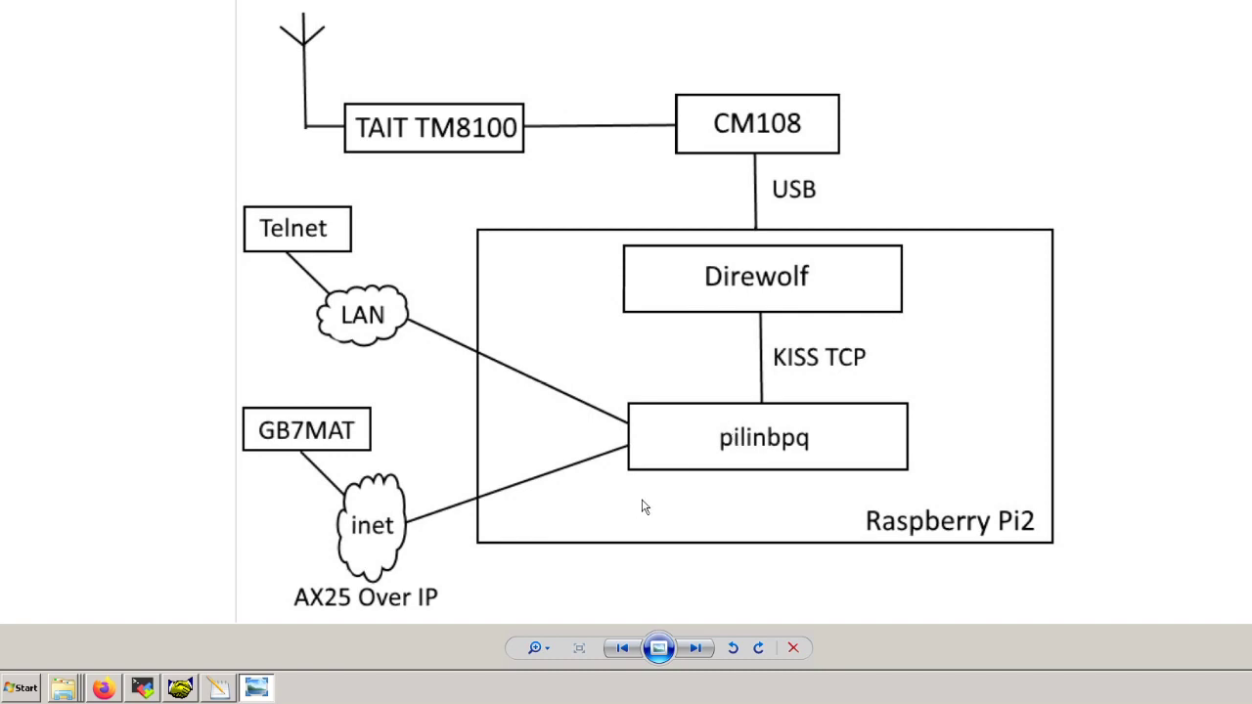
# Launch BPQTermTCP from Downloads, dismiss the keywords warning, and connect to 192.168.168.13.
pyautogui.moveTo(64, 687)
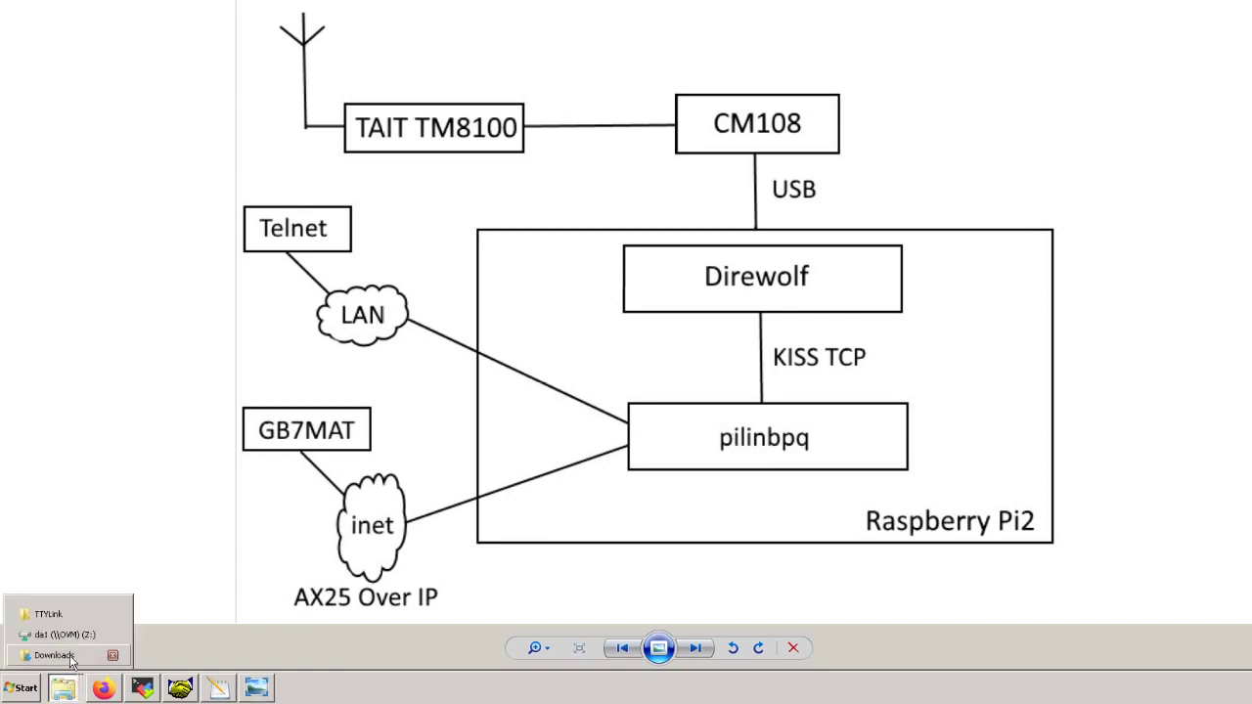
pyautogui.click(71, 660)
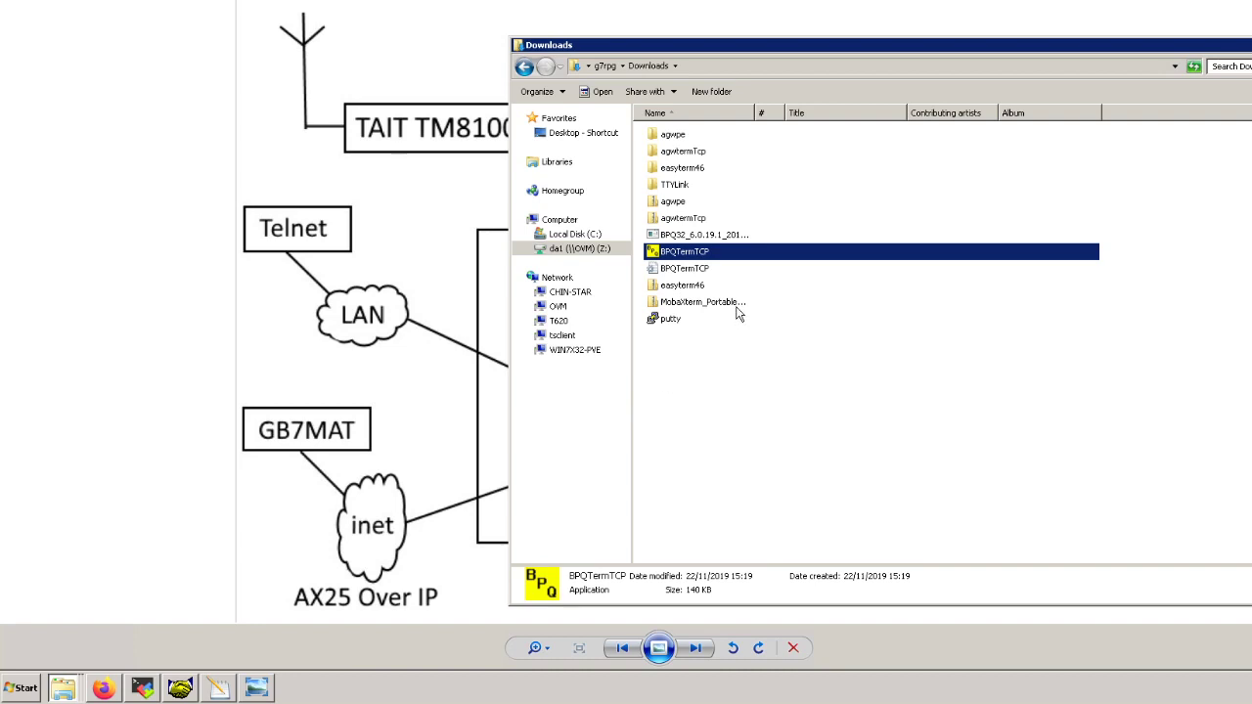
pyautogui.moveTo(675, 257)
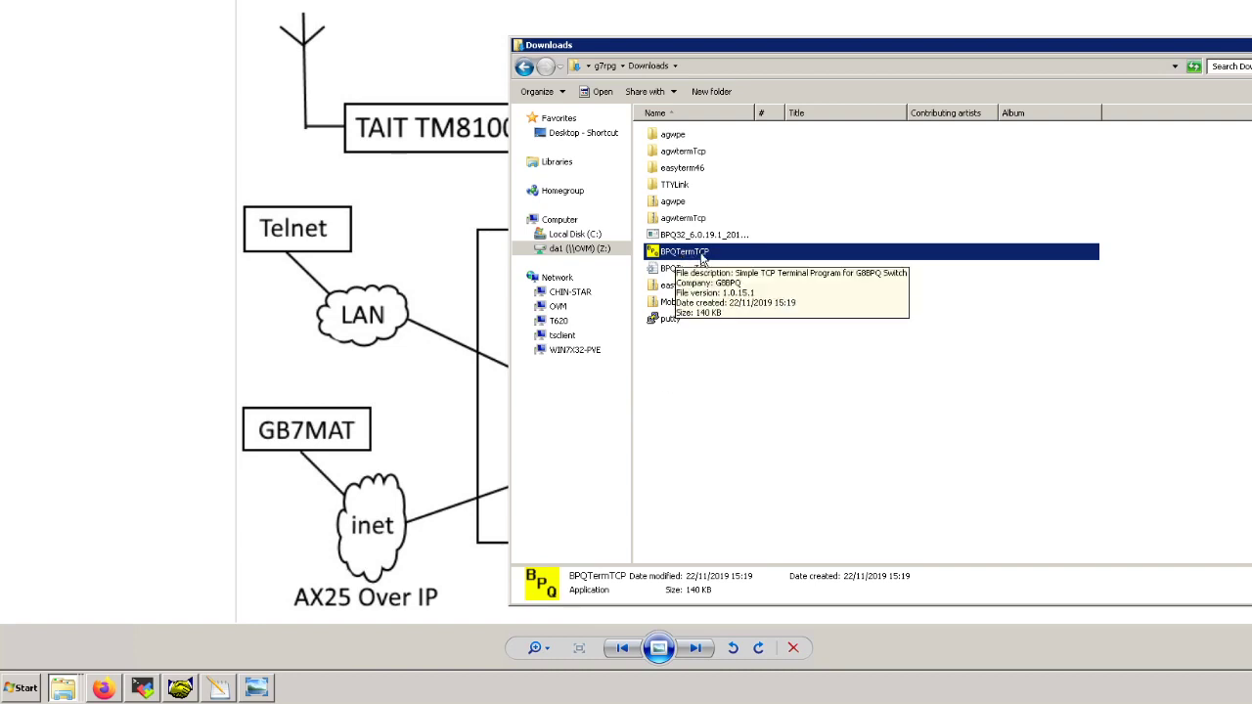
pyautogui.doubleClick(701, 259)
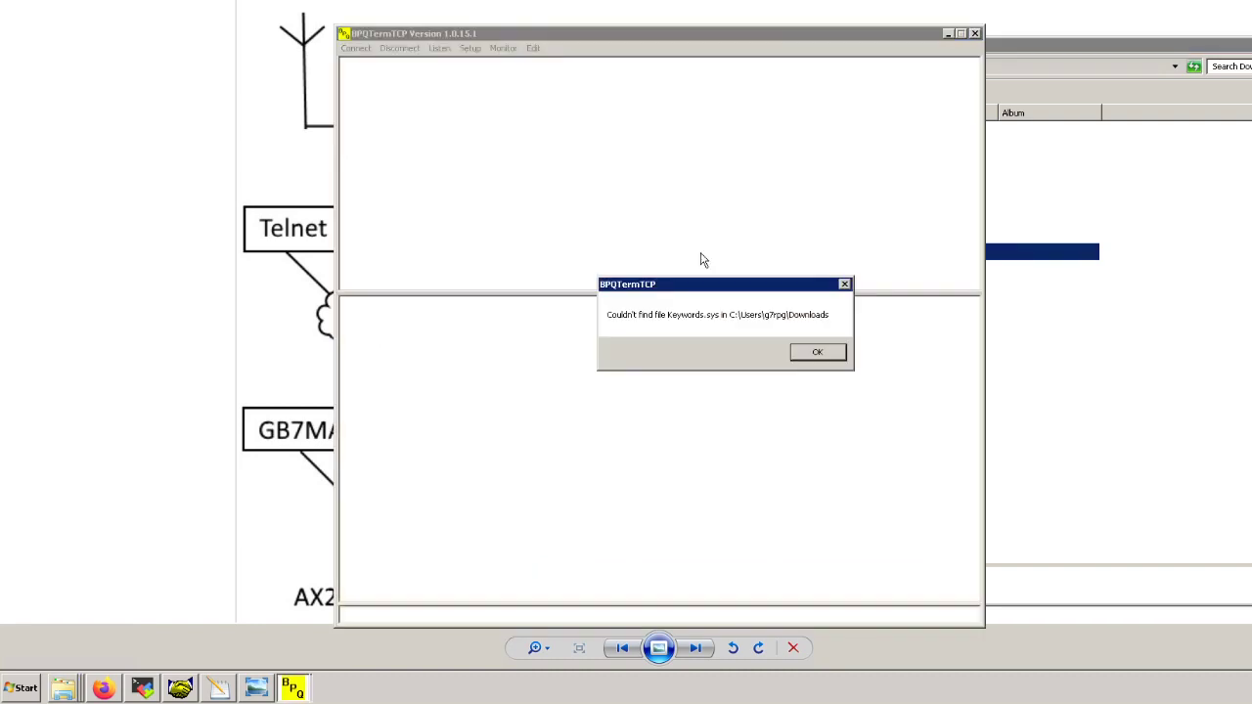
pyautogui.click(833, 355)
pyautogui.click(356, 48)
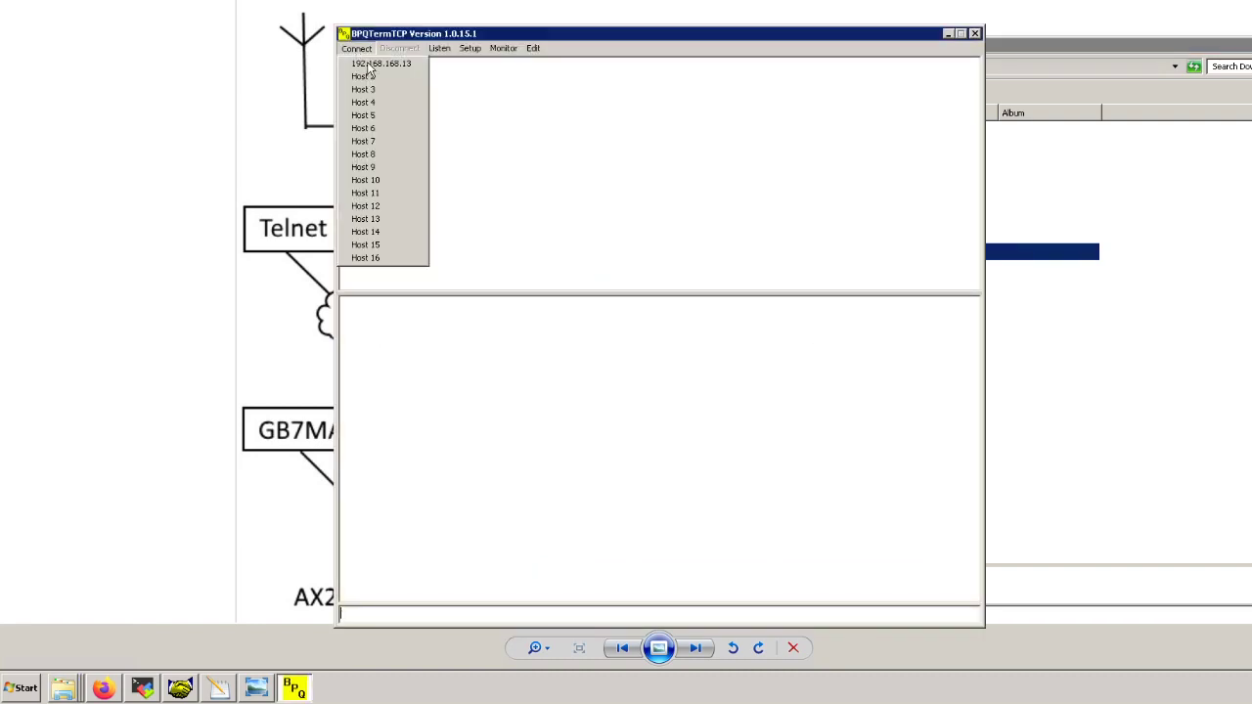
pyautogui.click(375, 64)
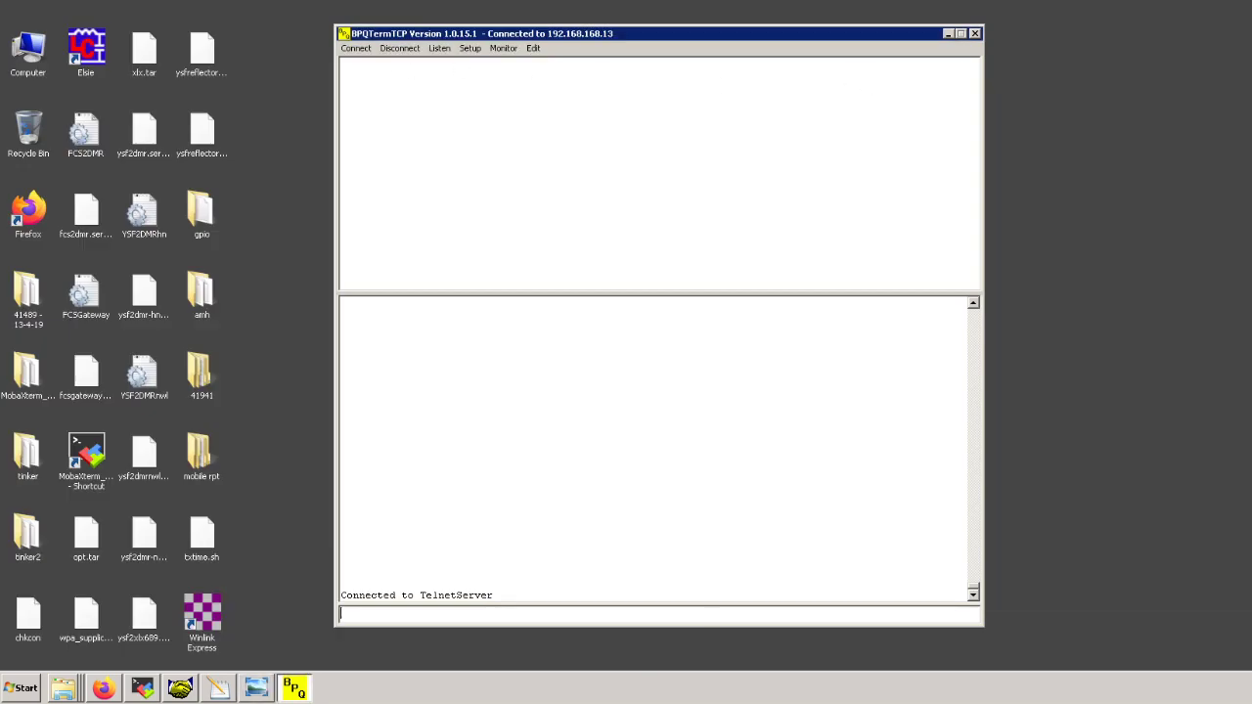
# Query the node with ? for commands and p for ports, then check the Monitor menu.
pyautogui.write('?')
pyautogui.press('Return')
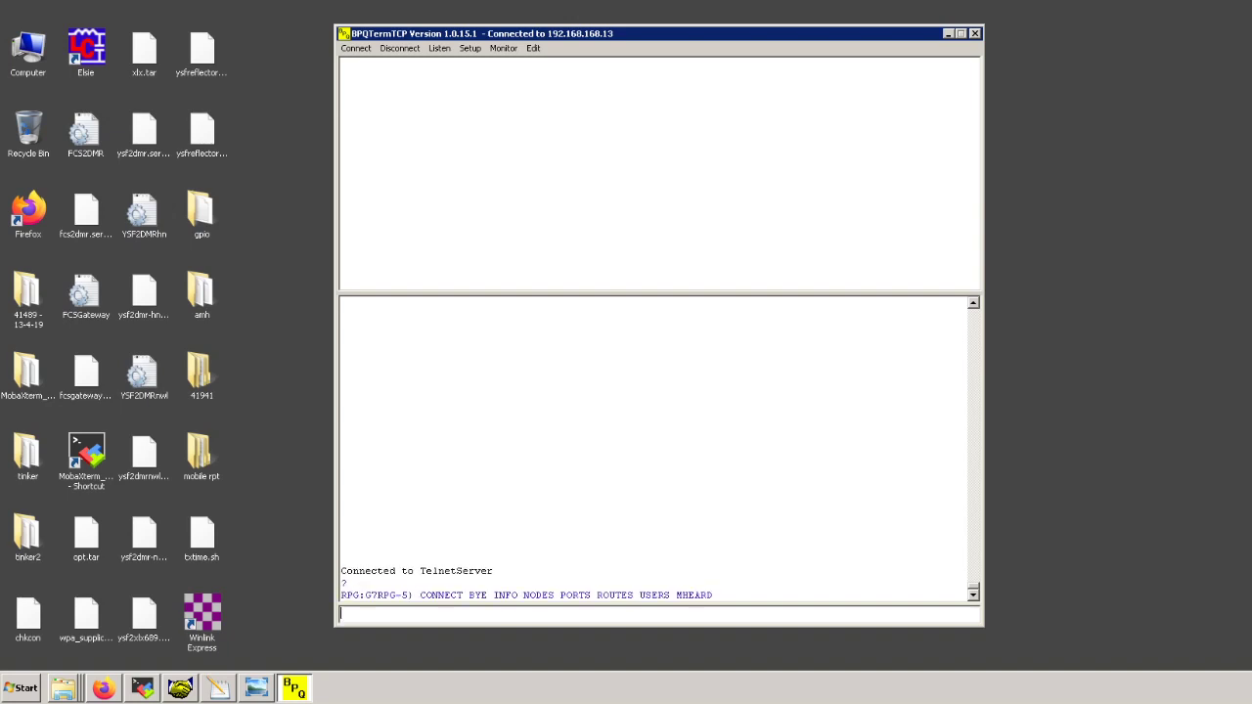
pyautogui.write('p')
pyautogui.press('Return')
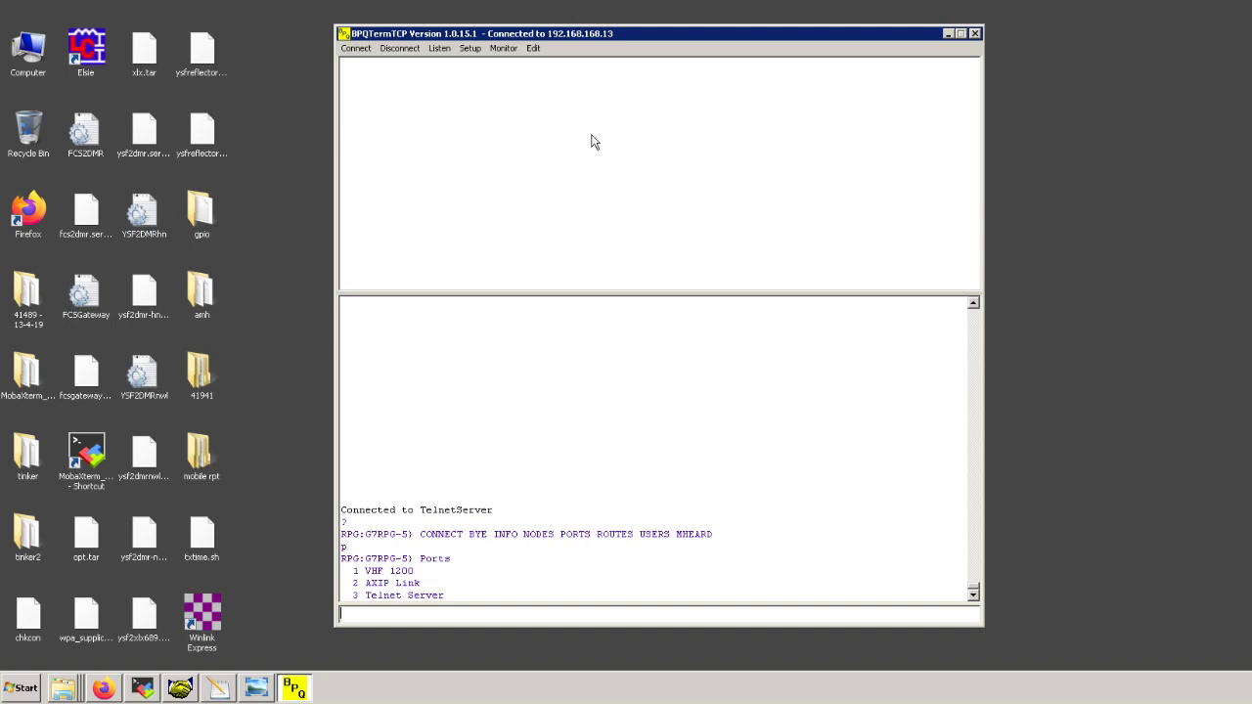
pyautogui.click(504, 49)
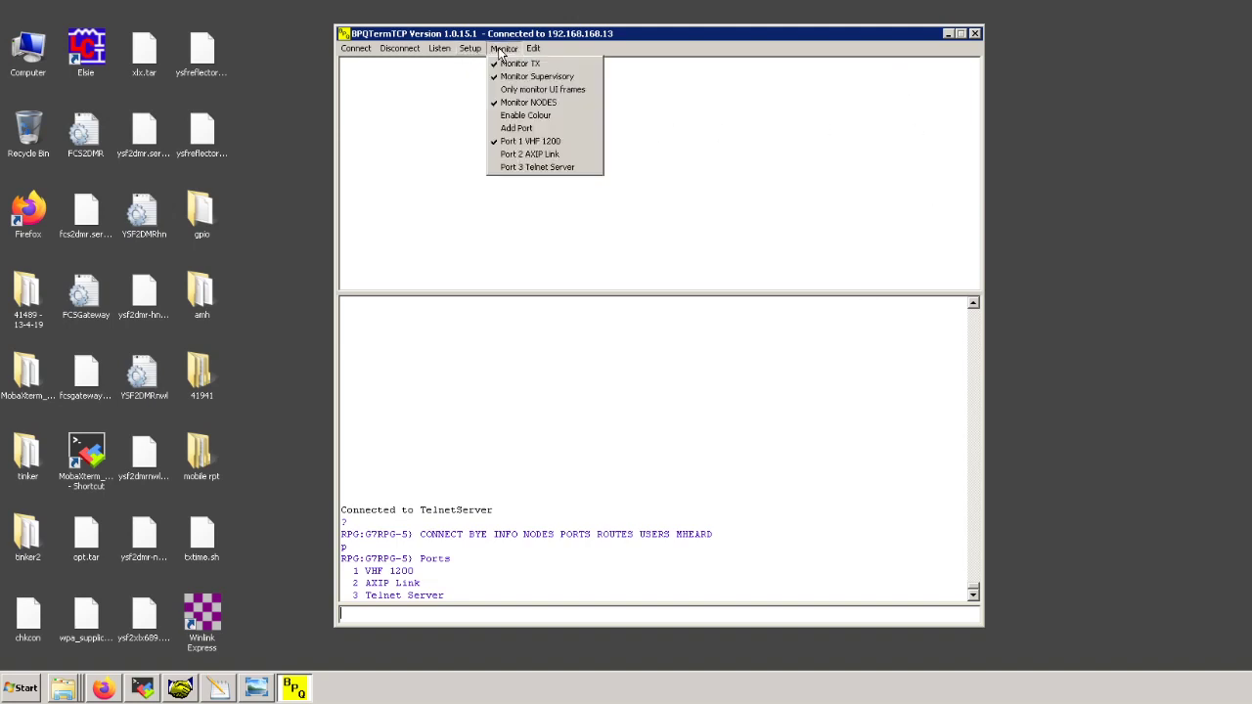
pyautogui.click(669, 37)
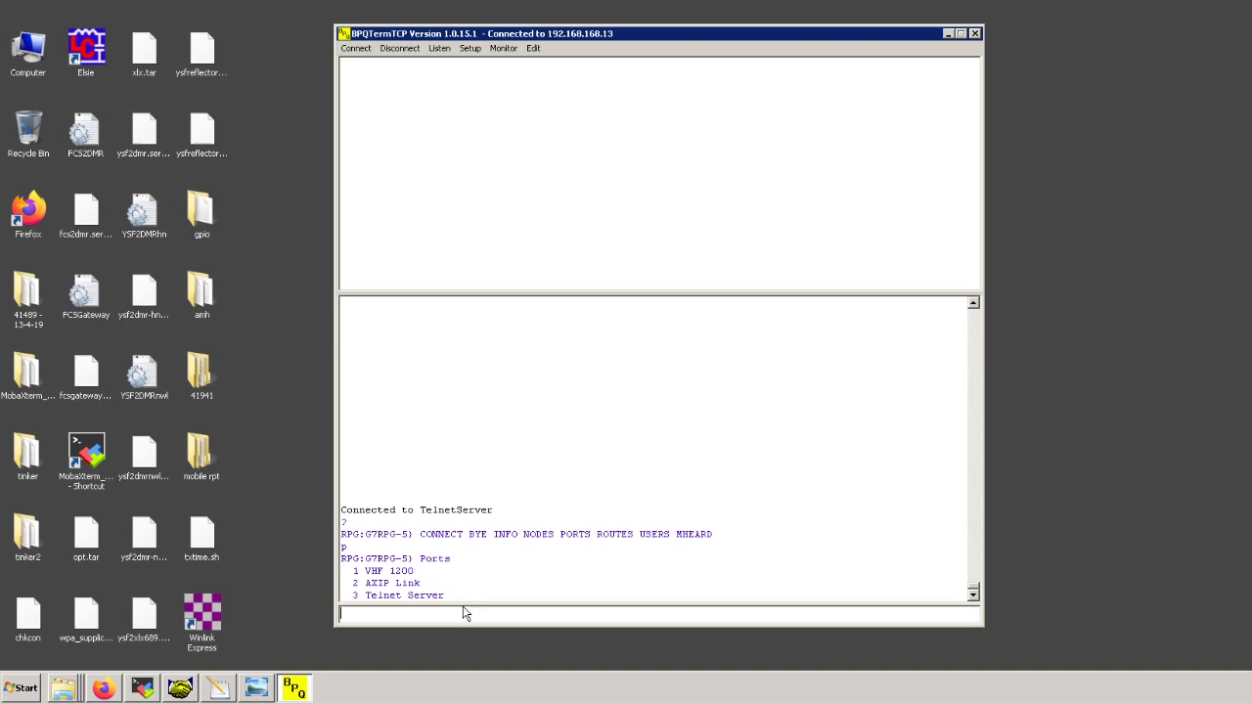
# Connect to GB7SOU-10 via port 1 with 'c 1 gb7sou-10', read its info, then disconnect.
pyautogui.write('c 1 ')
pyautogui.write('gb7sou')
pyautogui.write('-10')
pyautogui.press('Return')
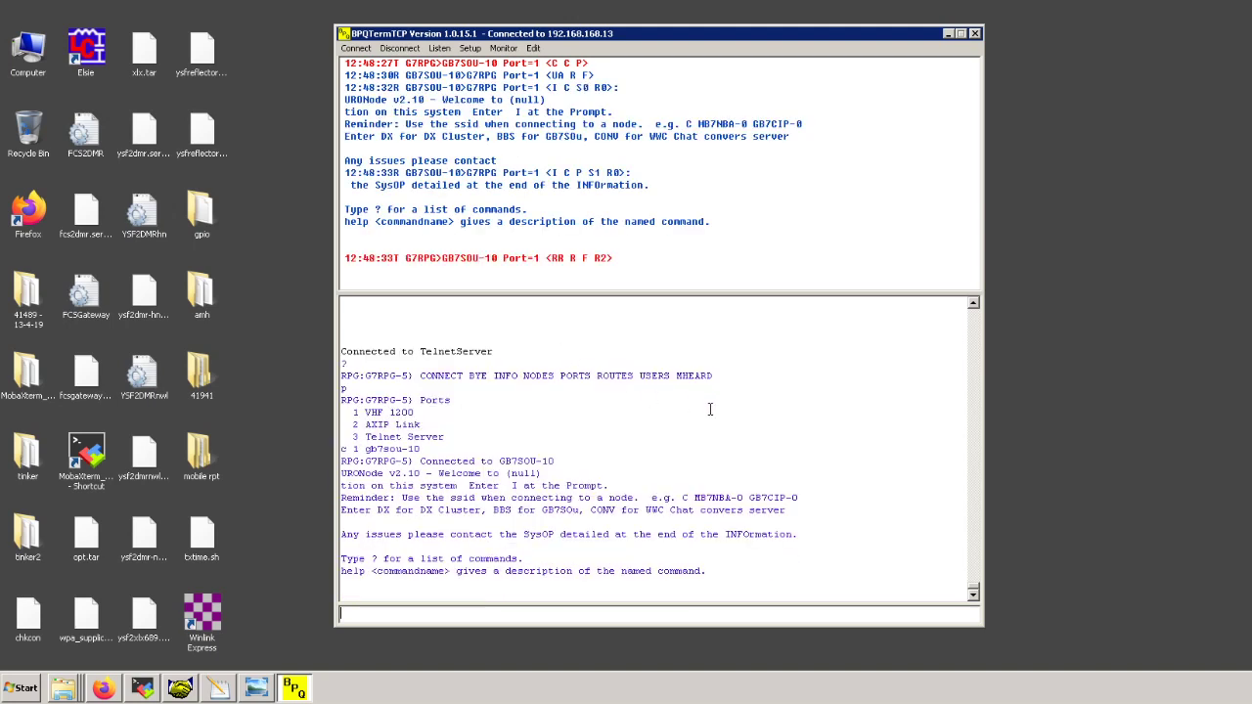
pyautogui.write('i')
pyautogui.press('Return')
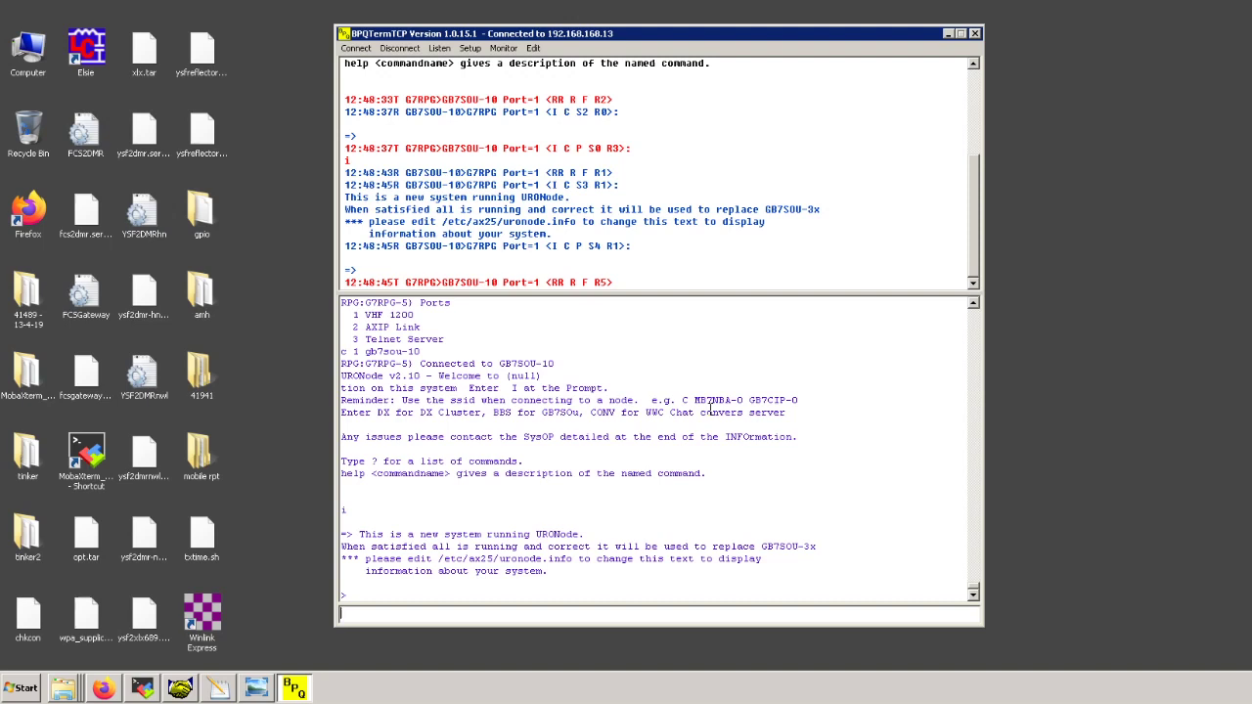
pyautogui.write('b')
pyautogui.press('Return')
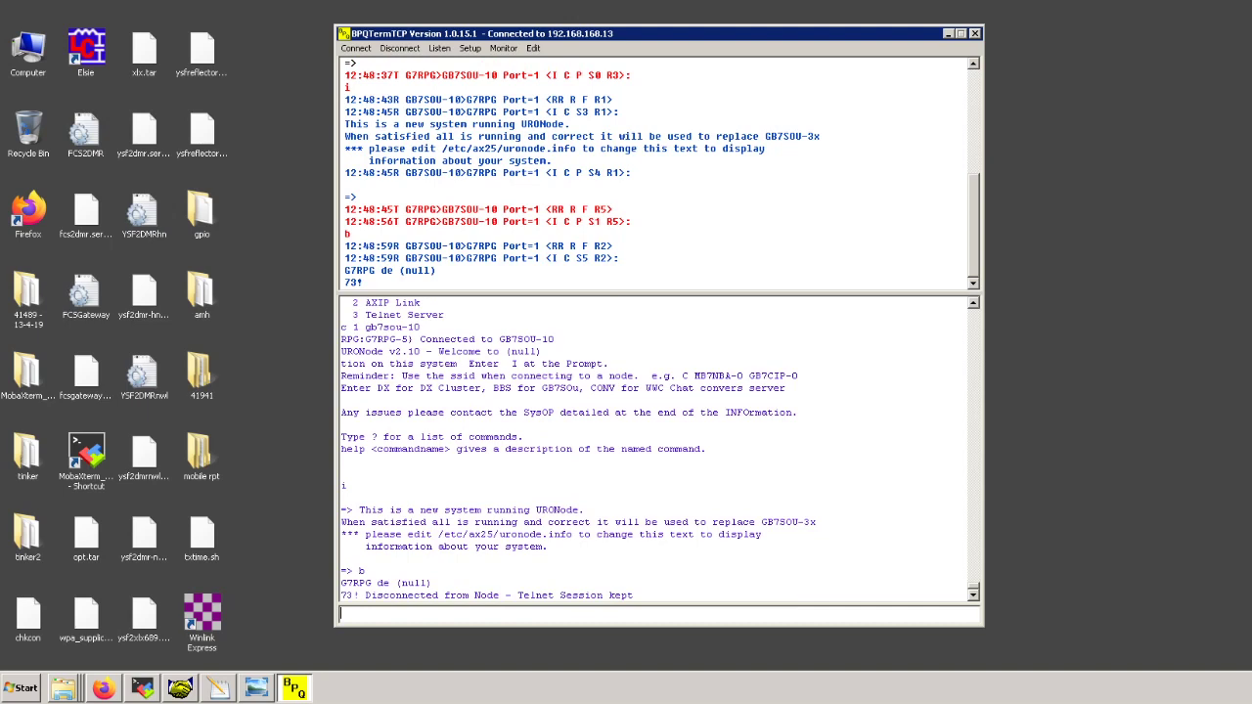
# Visit GB7MAT-5 over port 2, list its ports and port 1 heard stations, then disconnect.
pyautogui.write('c ')
pyautogui.write('2 ')
pyautogui.write('gb7mat')
pyautogui.write('-5')
pyautogui.press('Return')
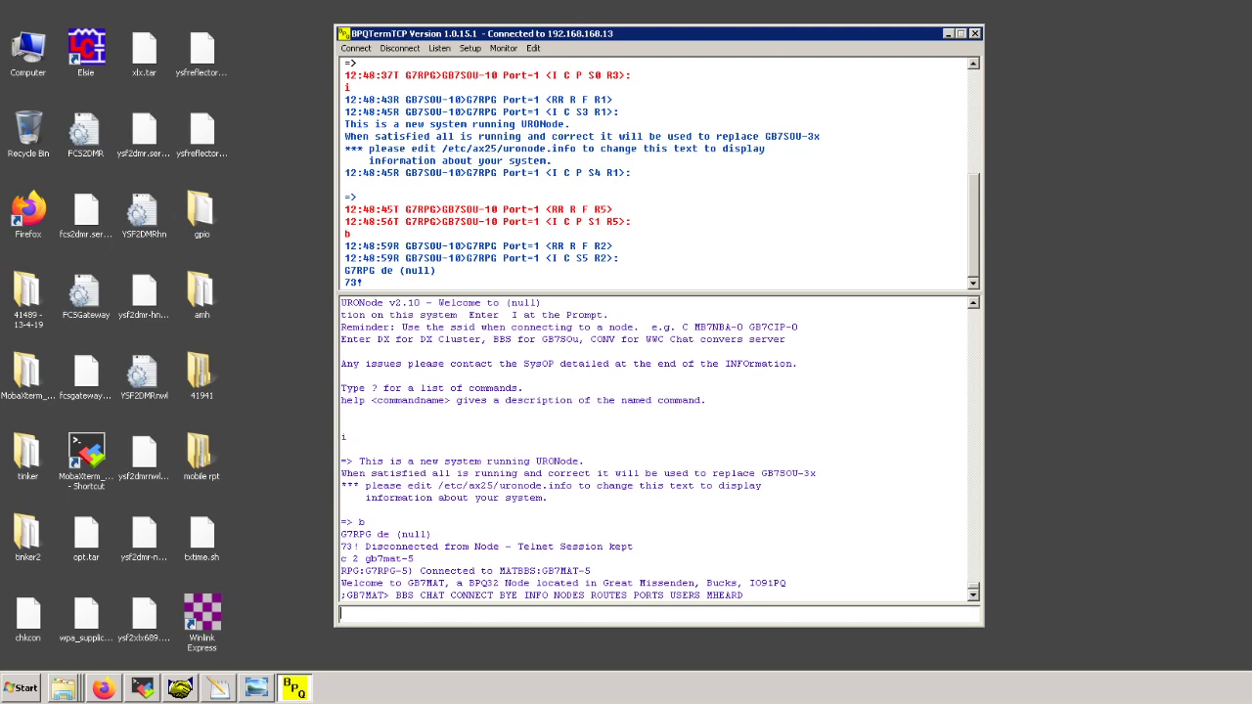
pyautogui.write('p')
pyautogui.press('Return')
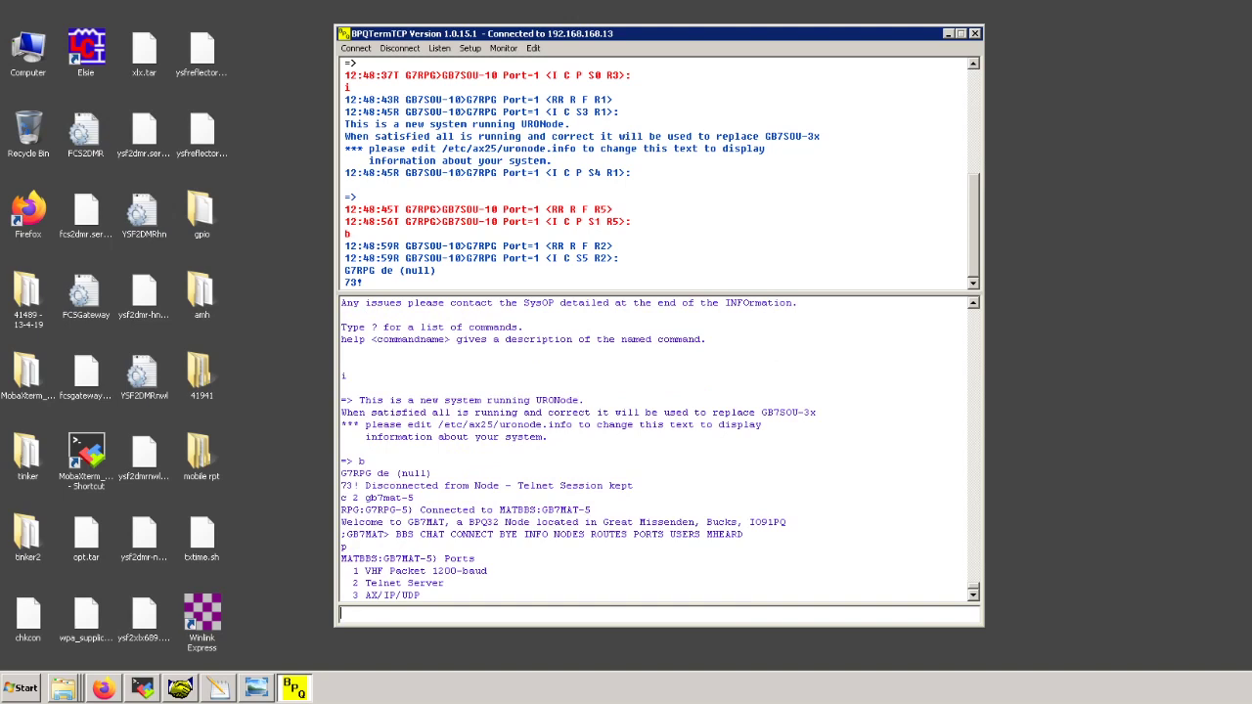
pyautogui.write('m ')
pyautogui.write('1')
pyautogui.press('Return')
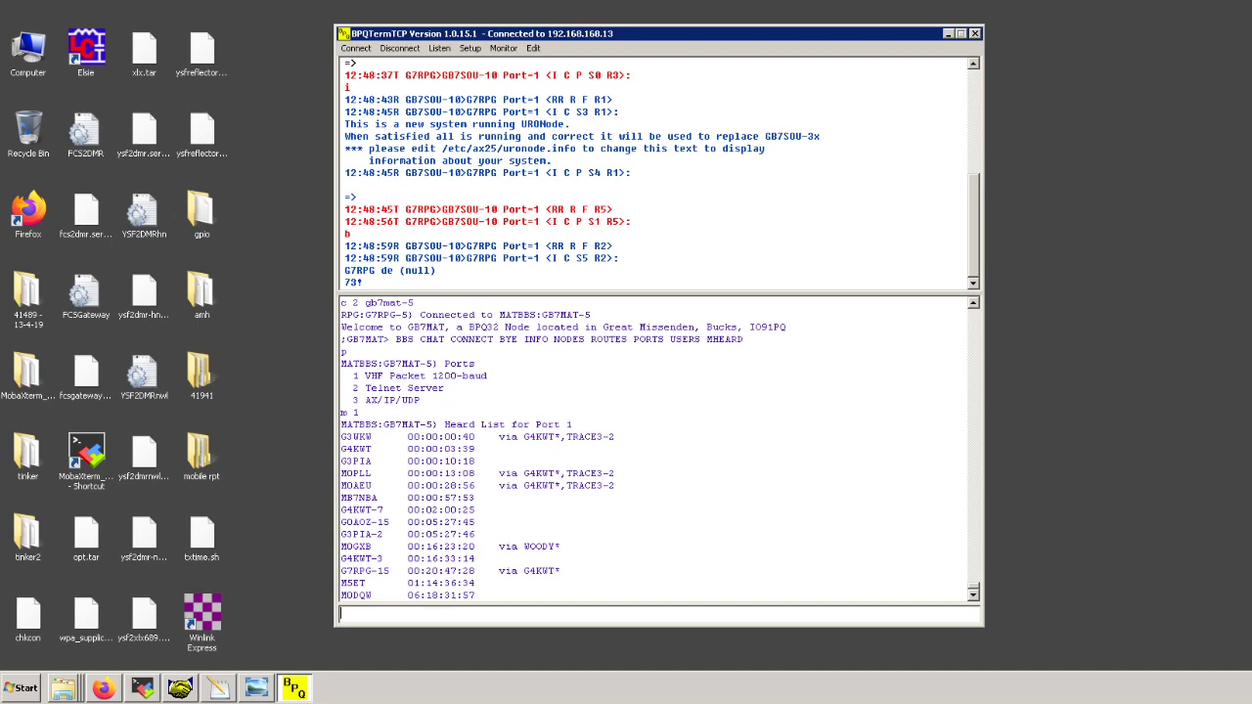
pyautogui.write('b')
pyautogui.press('Return')
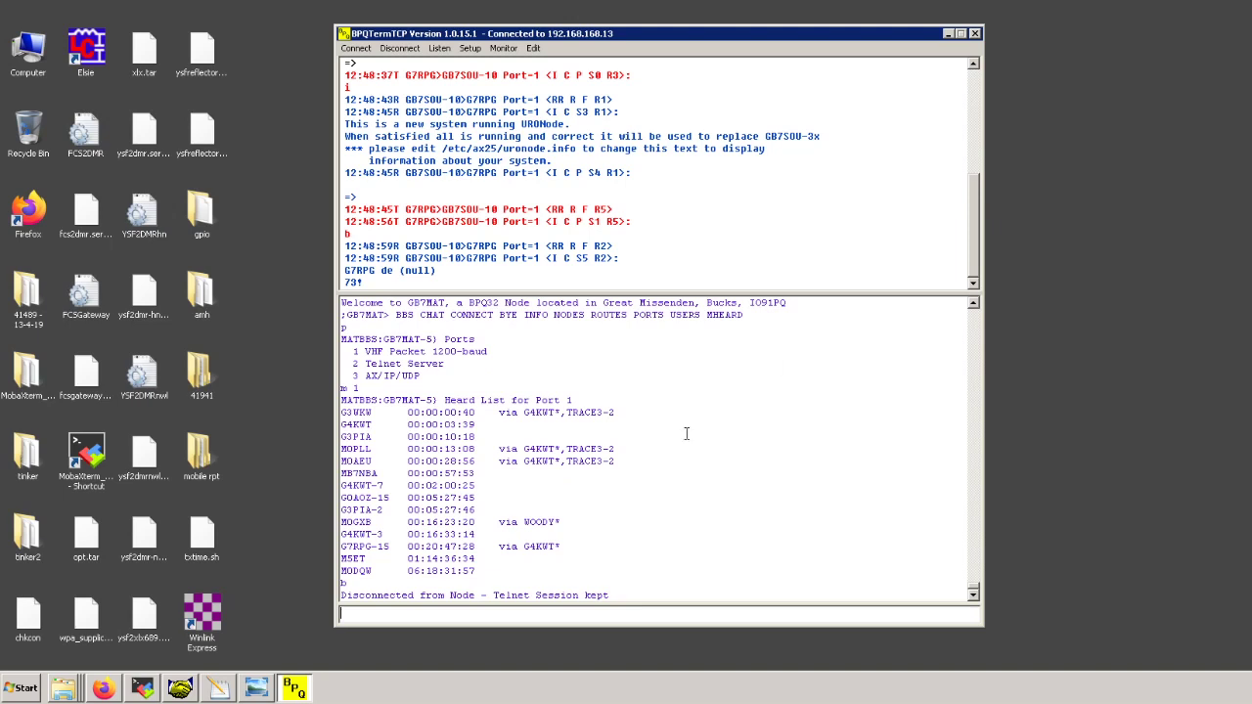
# Switch between TTYLink and BPQTermTCP and select lines of the heard stations list.
pyautogui.click(180, 690)
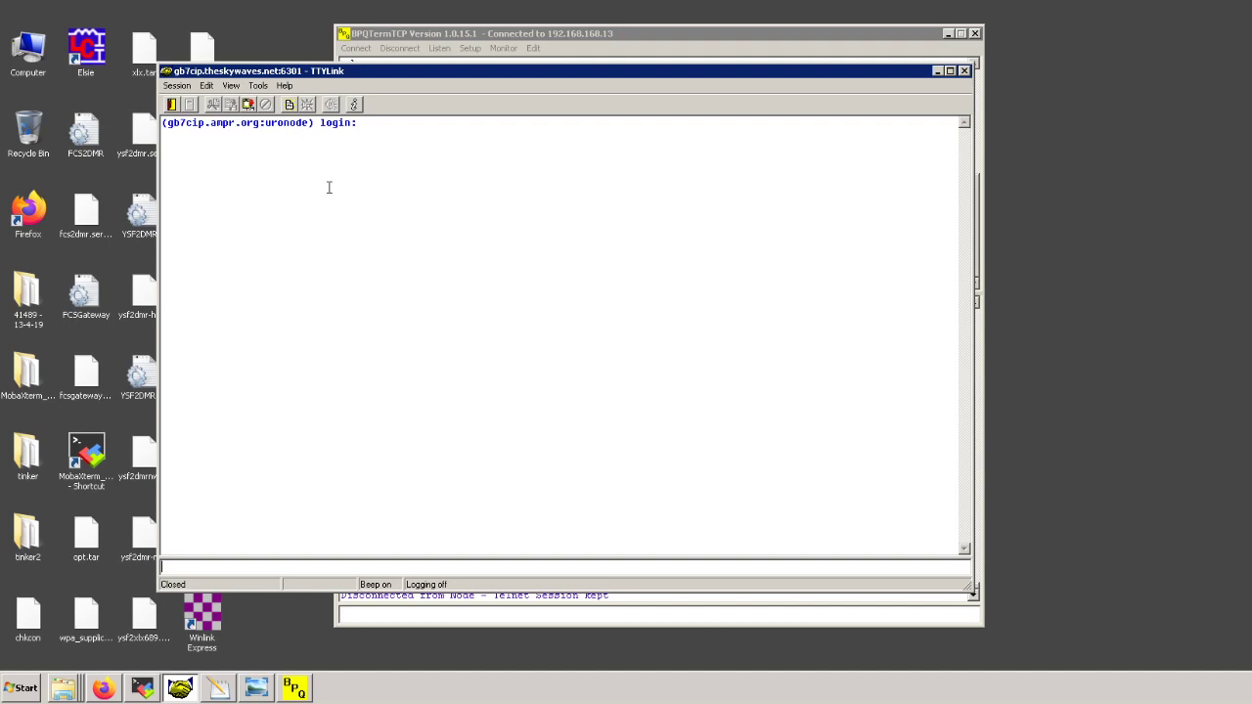
pyautogui.click(447, 38)
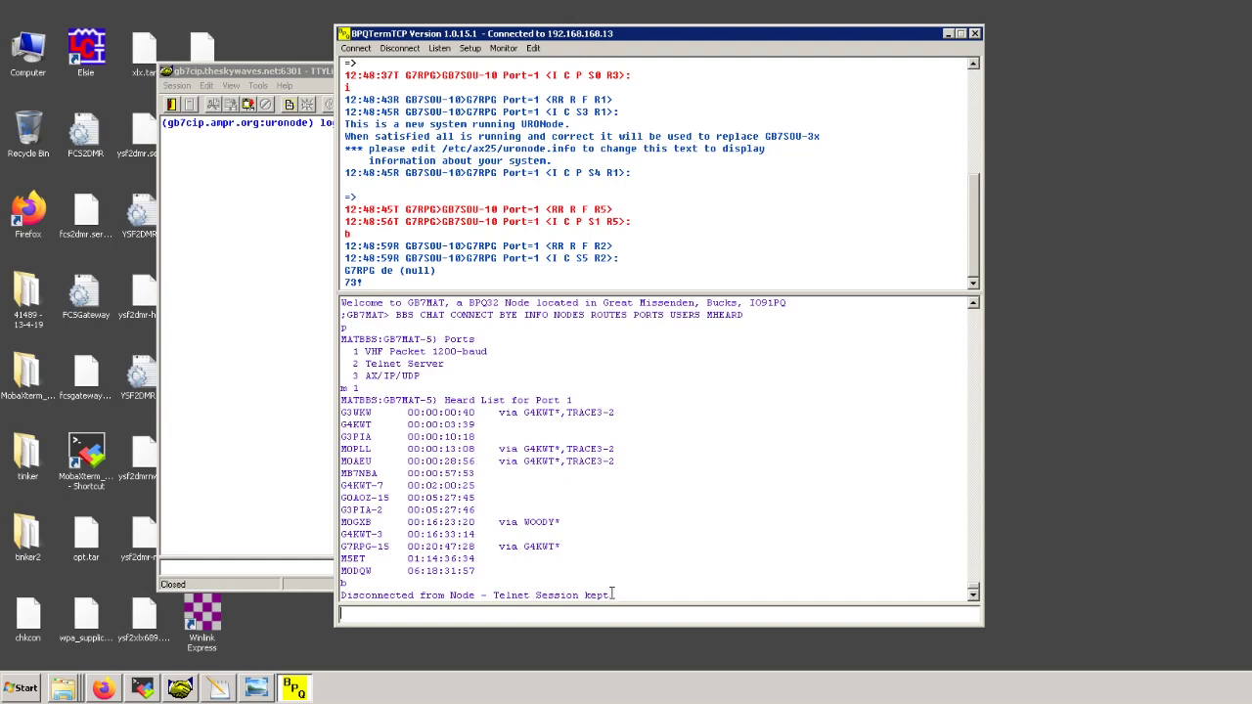
pyautogui.moveTo(613, 594)
pyautogui.mouseDown()
pyautogui.moveTo(342, 593)
pyautogui.moveTo(455, 487)
pyautogui.moveTo(611, 501)
pyautogui.mouseUp()
# Connect TTYLink to gb7cip.theskywaves.net on port 6301 and log in with the user's callsign.
pyautogui.click(281, 74)
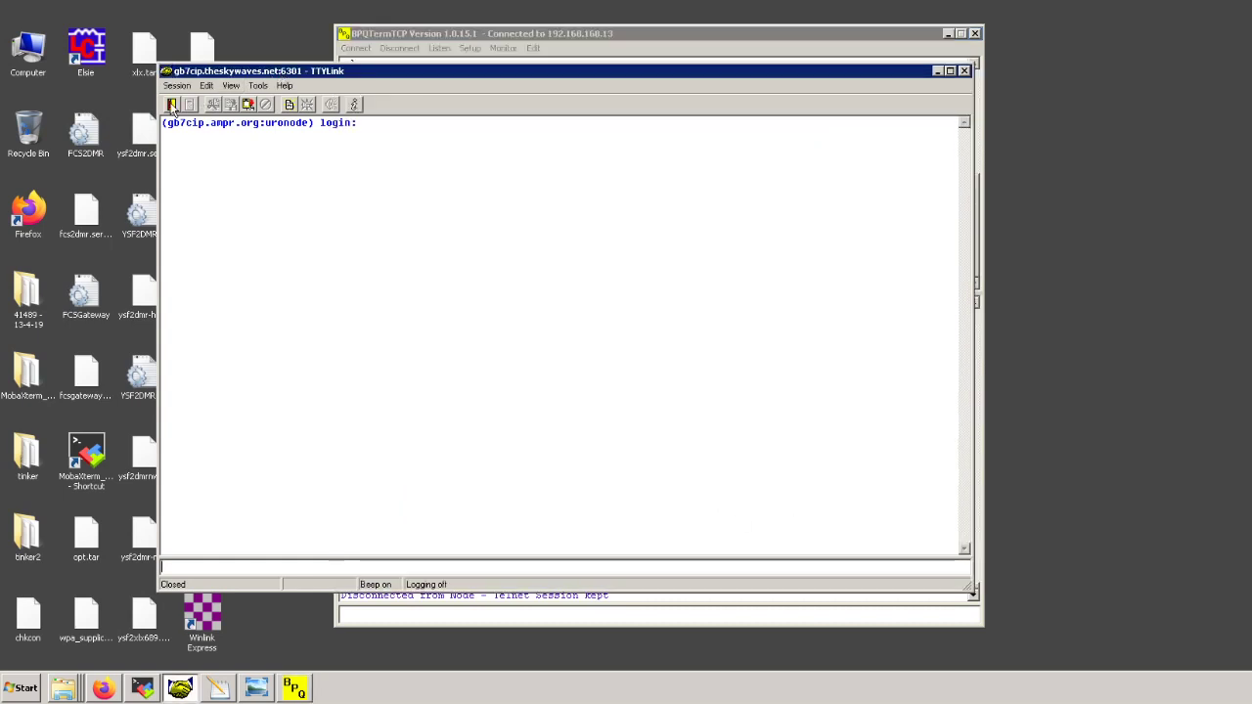
pyautogui.click(172, 104)
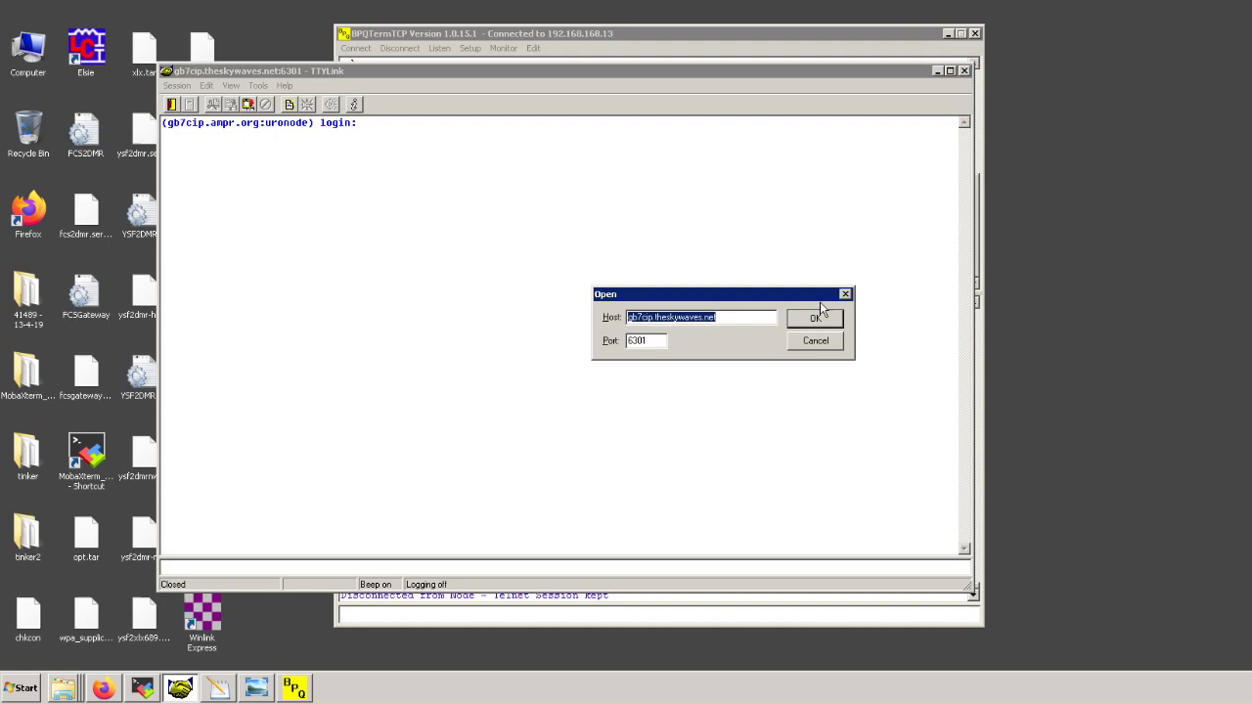
pyautogui.click(654, 341)
pyautogui.hotkey('shift', 'Home')
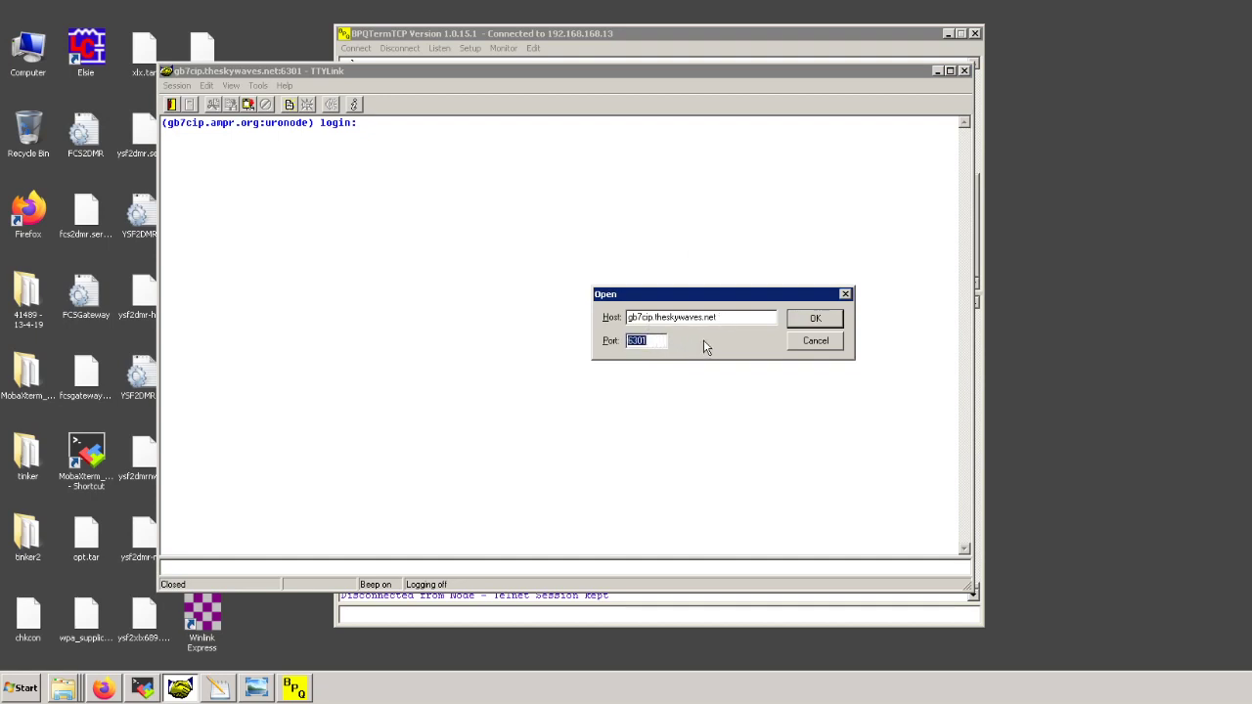
pyautogui.click(823, 318)
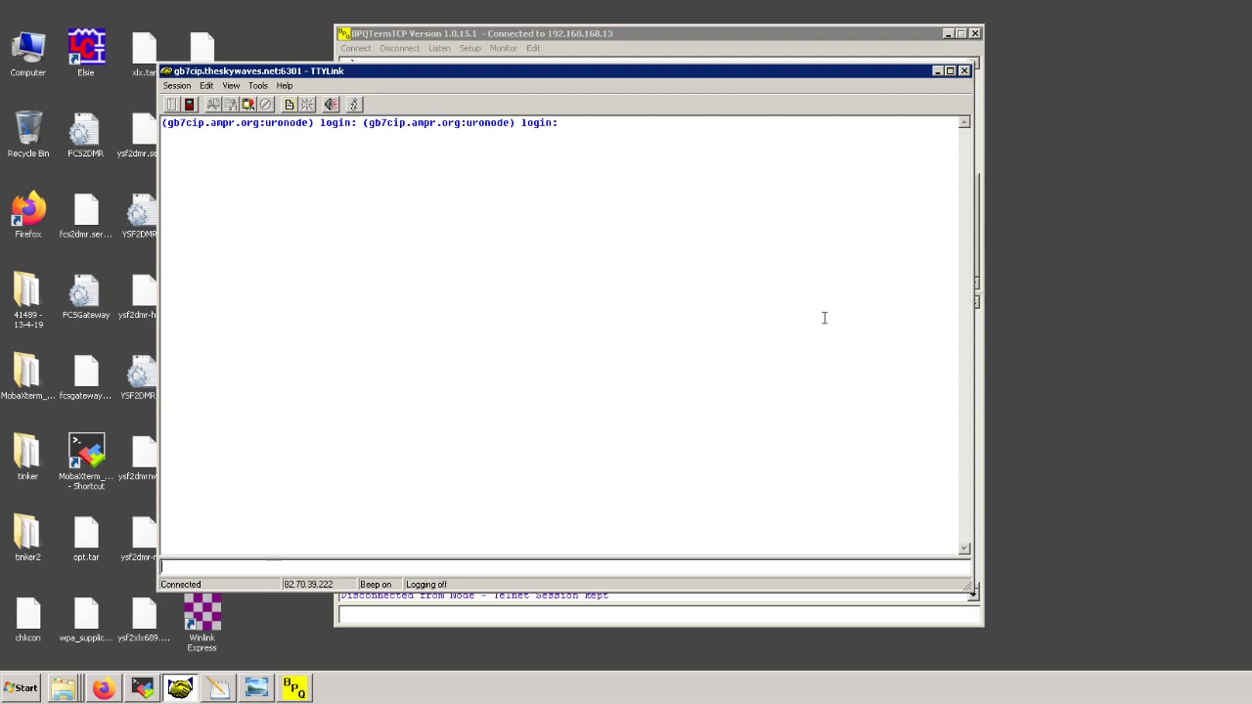
pyautogui.write('g7rpg')
pyautogui.press('Return')
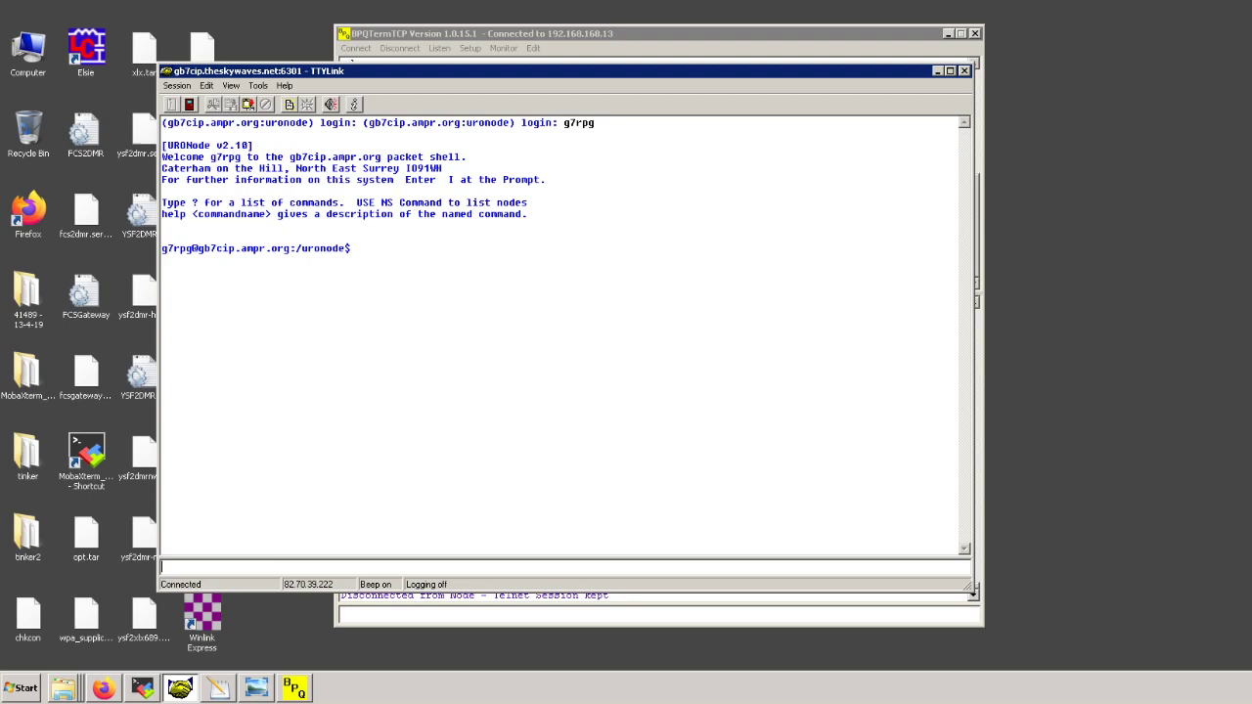
# Join conversd with 'conv', then list the users on all channels with '/users'.
pyautogui.write('conv')
pyautogui.press('Return')
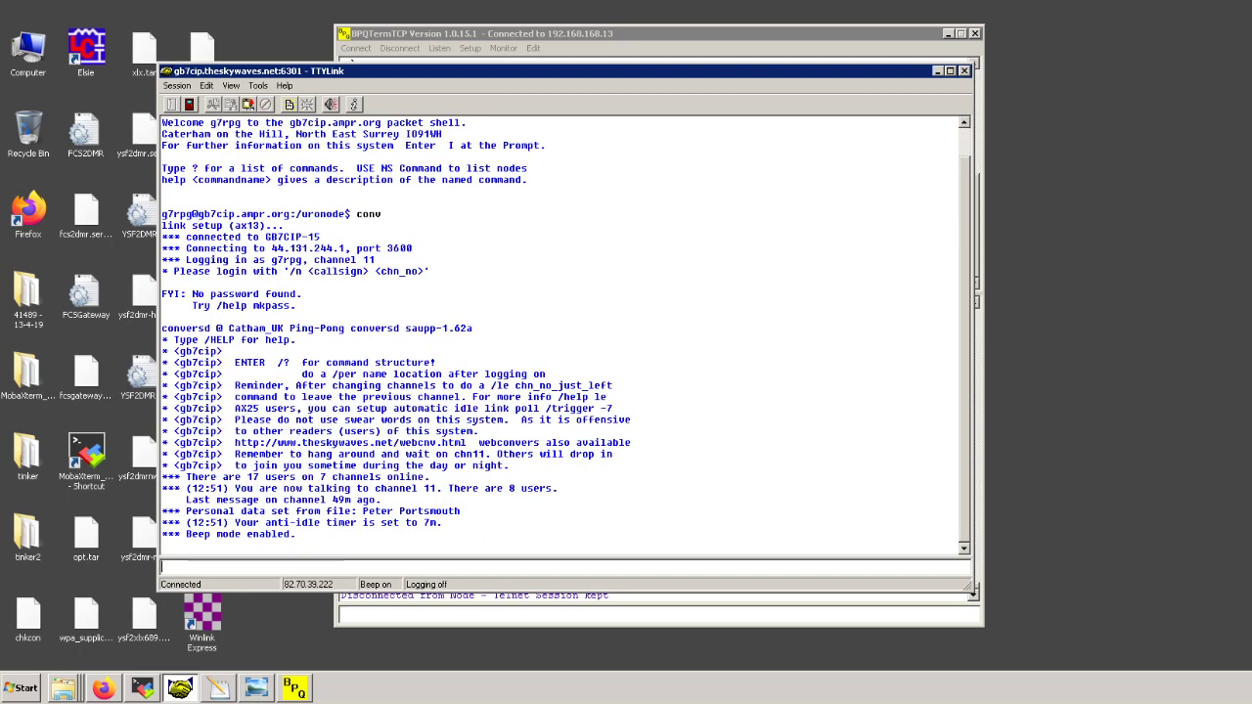
pyautogui.write('/us')
pyautogui.write('ers')
pyautogui.press('Return')
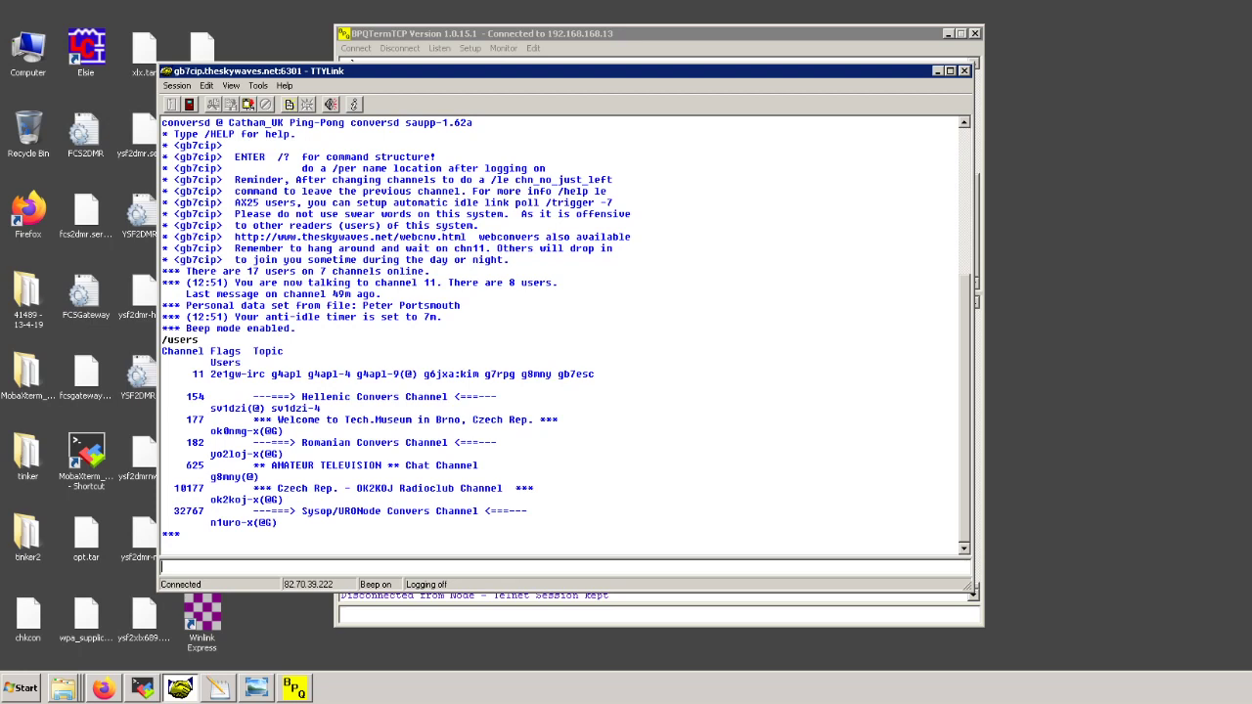
# Post 'Anyone around ?' to channel 11, then leave conversd with /quit.
pyautogui.write('Any')
pyautogui.write('one around ')
pyautogui.write('?')
pyautogui.press('Return')
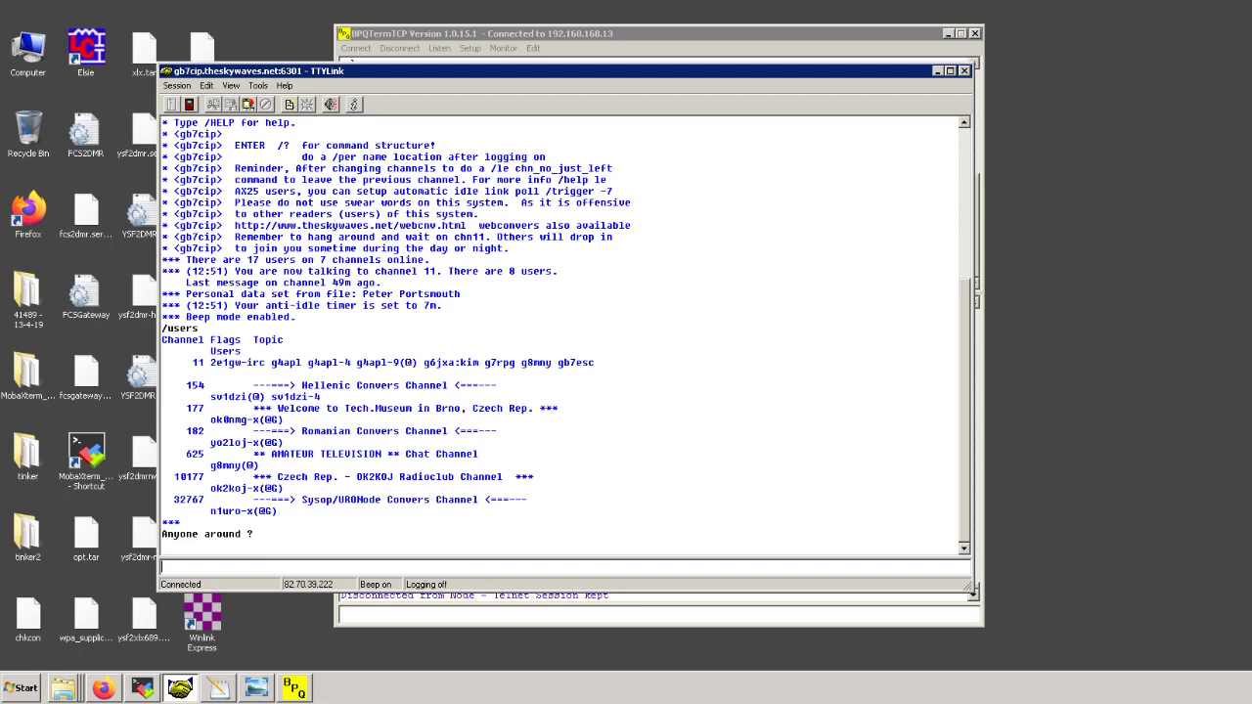
pyautogui.write('/quit')
pyautogui.press('Return')
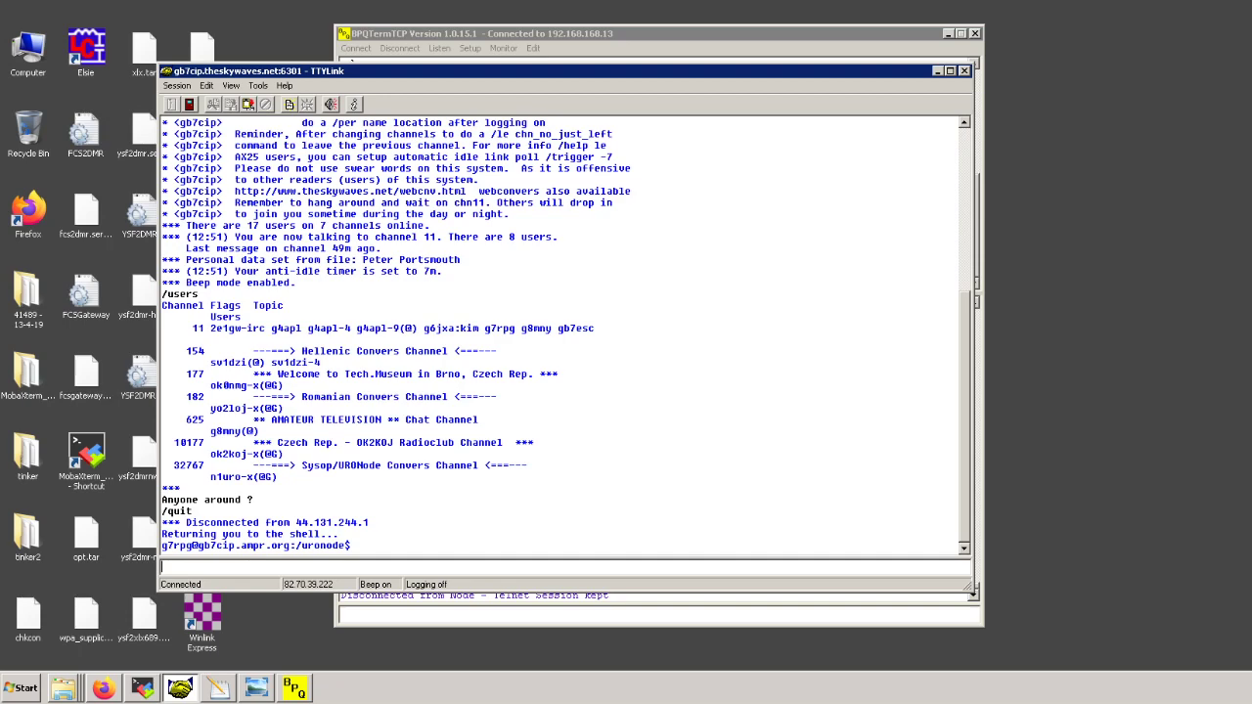
# Send 'int' to list GB7CIP's interfaces, v50 through ax13, with QSO and packet counts.
pyautogui.write('int')
pyautogui.press('Return')
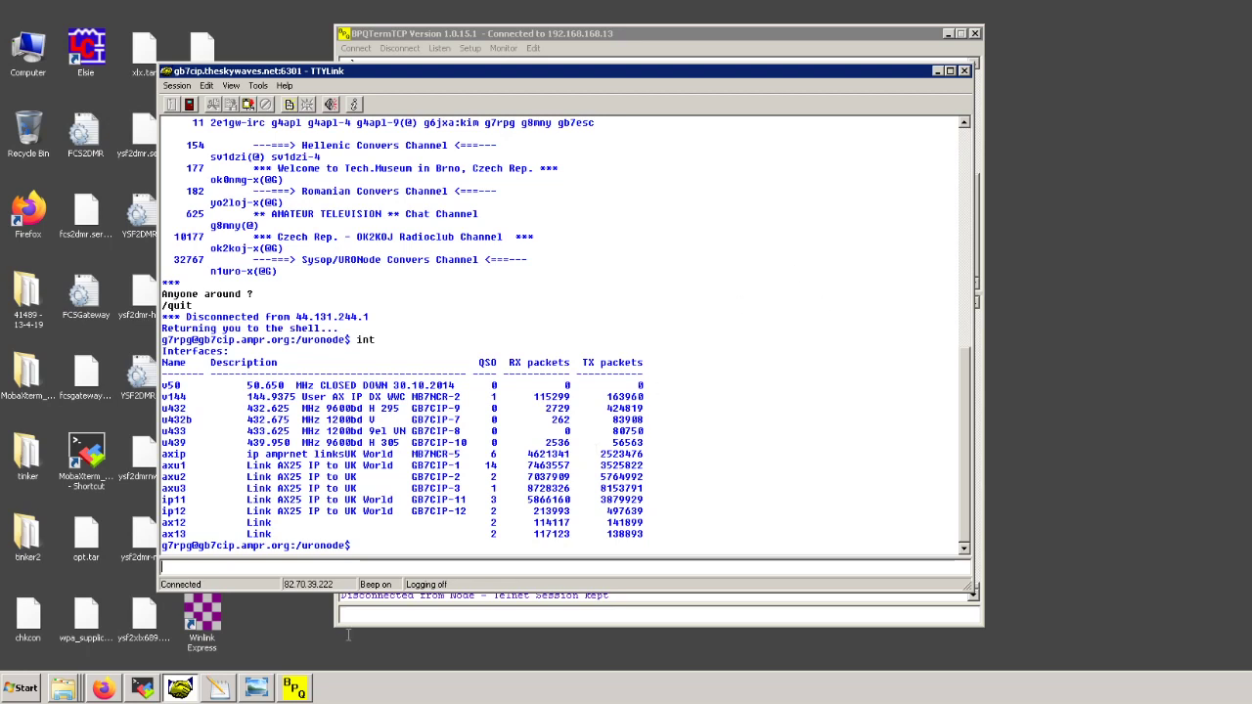
pyautogui.click(265, 693)
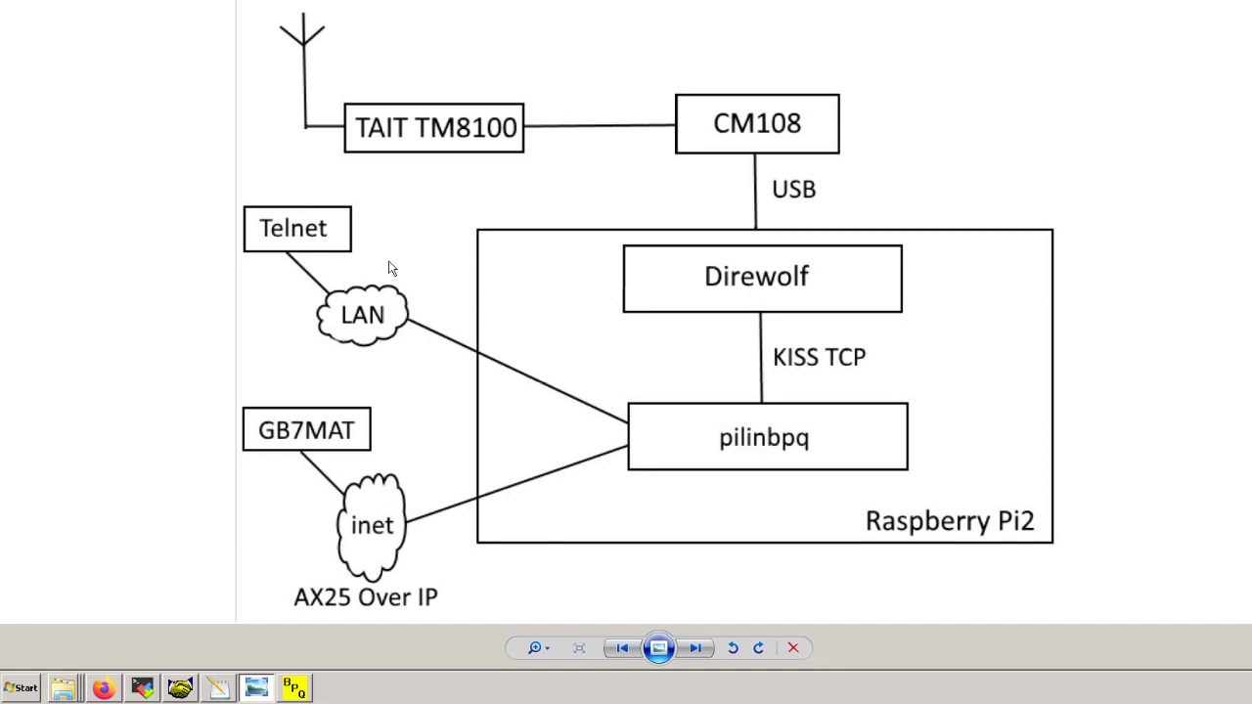
pyautogui.click(188, 695)
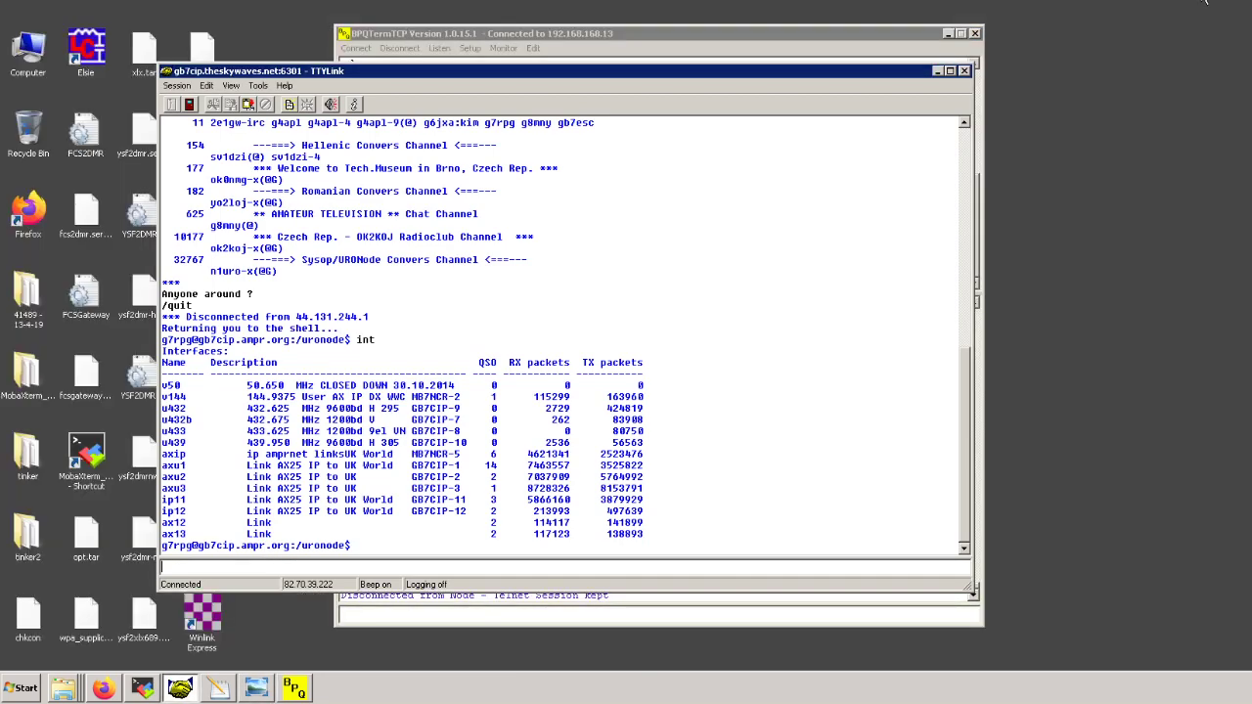
# Minimize BPQTermTCP and drag the TTYLink window further right, briefly opening the Session menu.
pyautogui.click(947, 34)
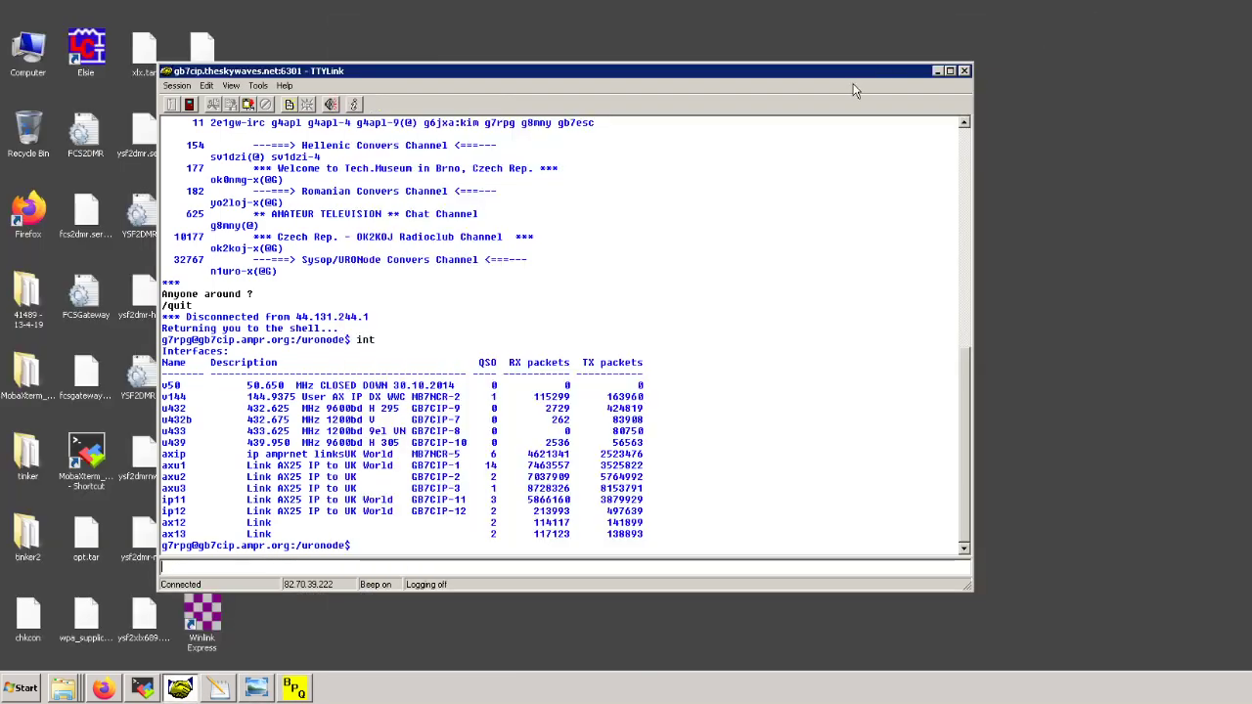
pyautogui.moveTo(783, 72); pyautogui.dragTo(936, 59)
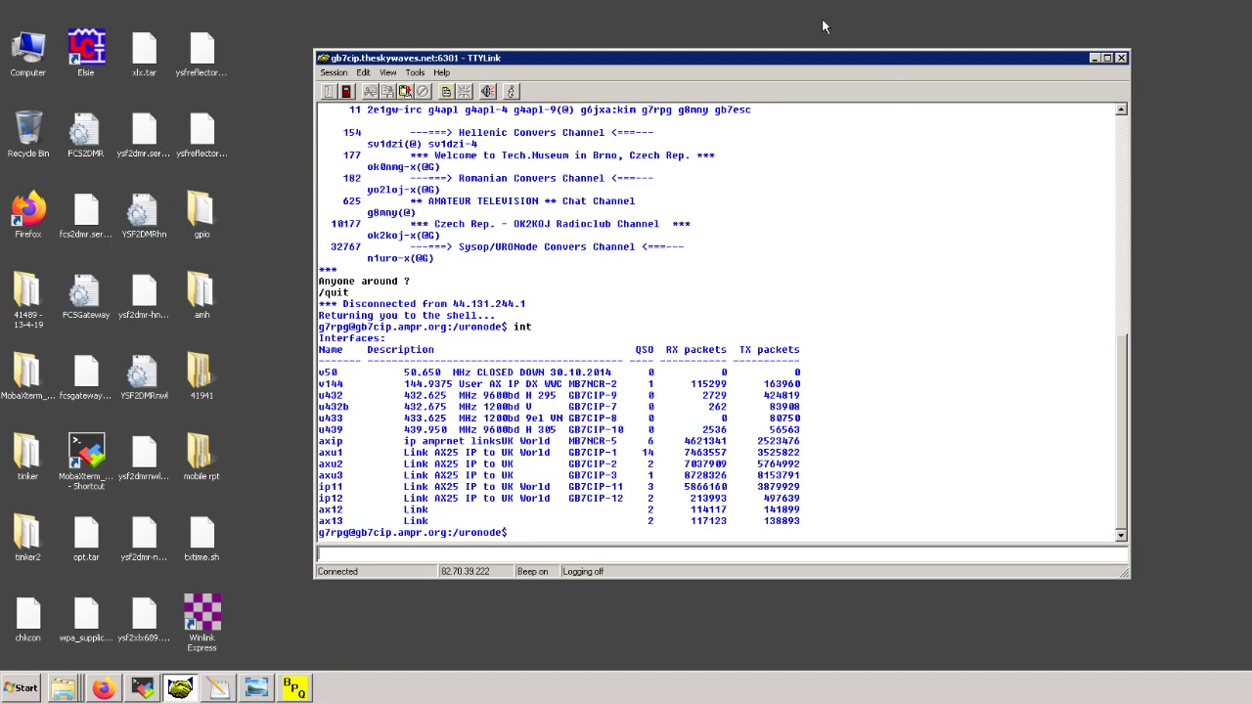
pyautogui.click(334, 73)
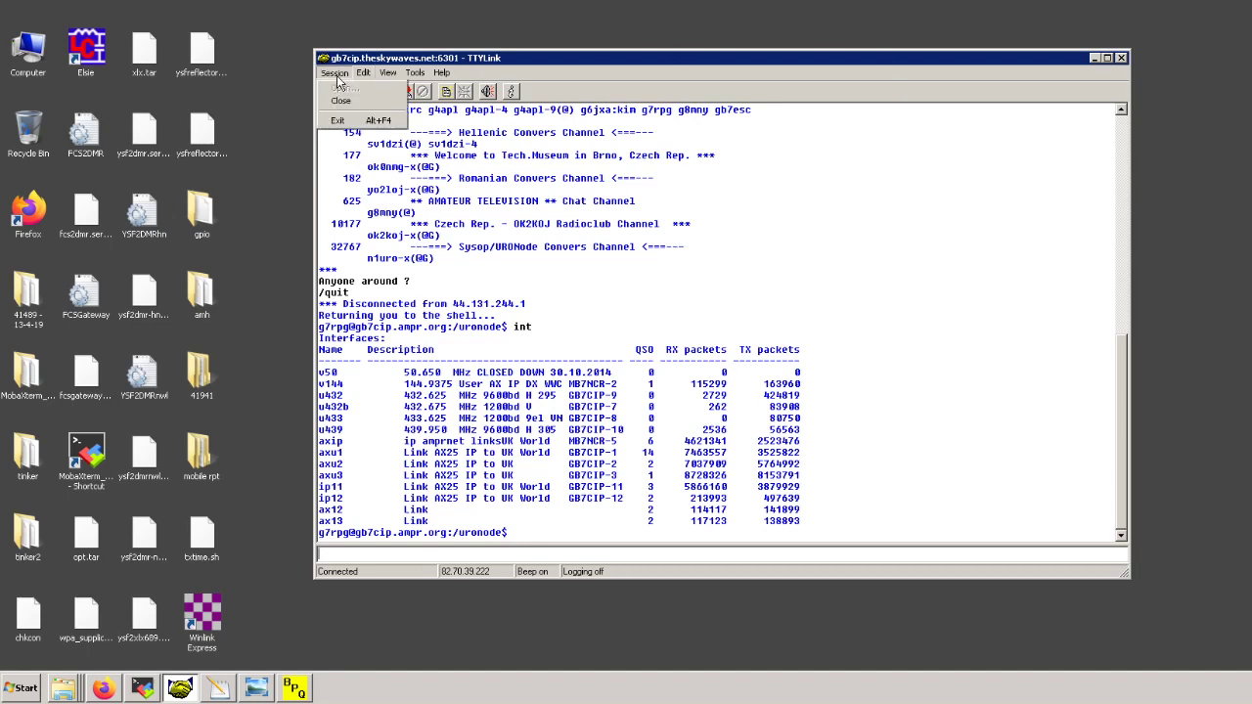
pyautogui.click(383, 66)
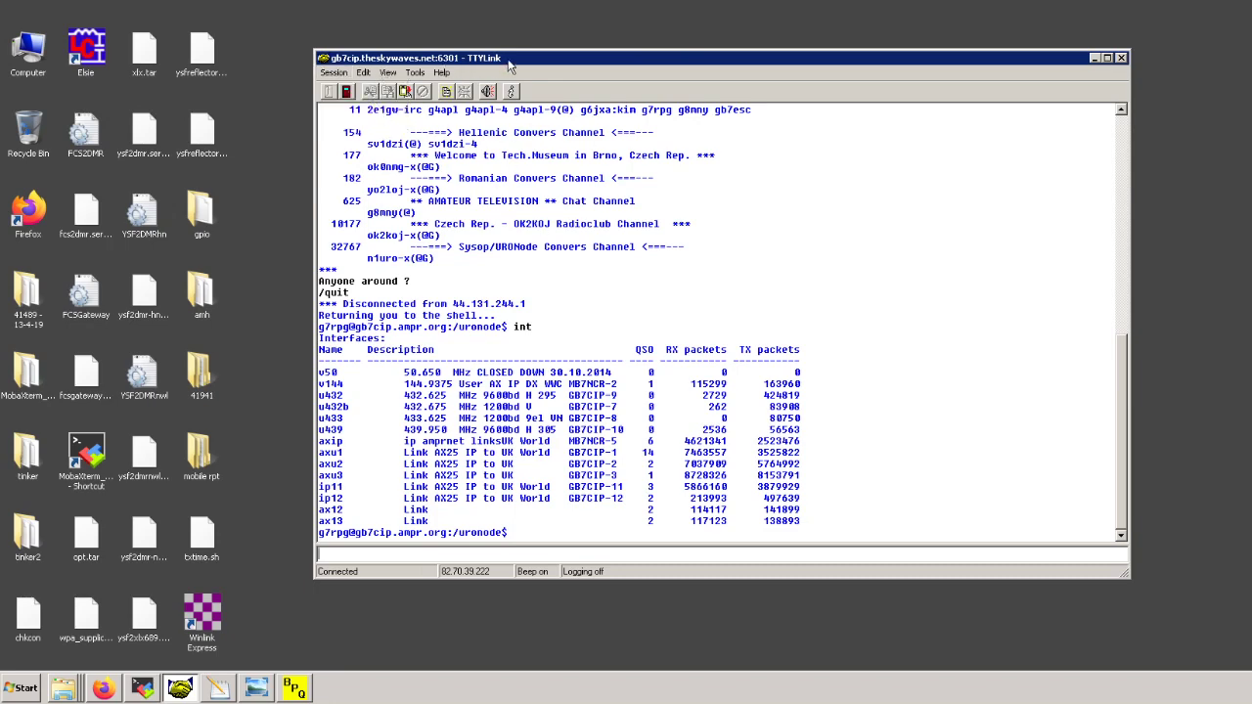
pyautogui.moveTo(512, 66); pyautogui.dragTo(555, 71)
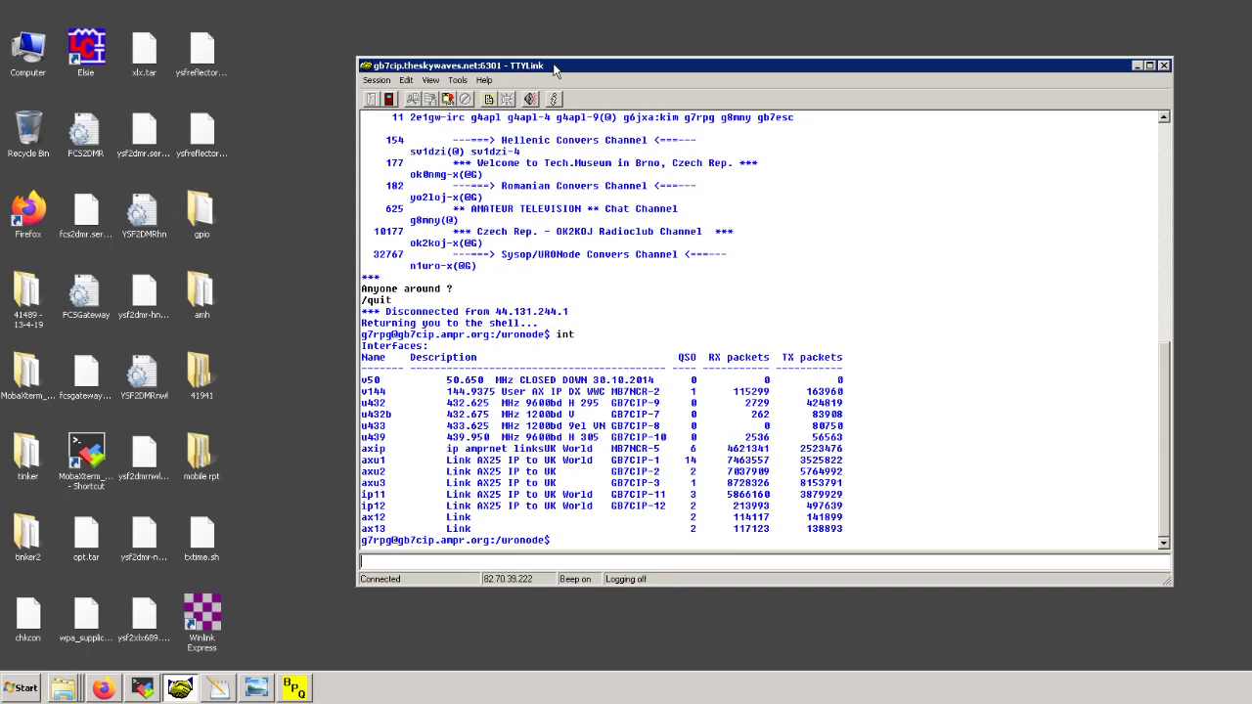
# Glance at bpq32.cfg, then bring back the network diagram and close Photo Viewer.
pyautogui.click(231, 693)
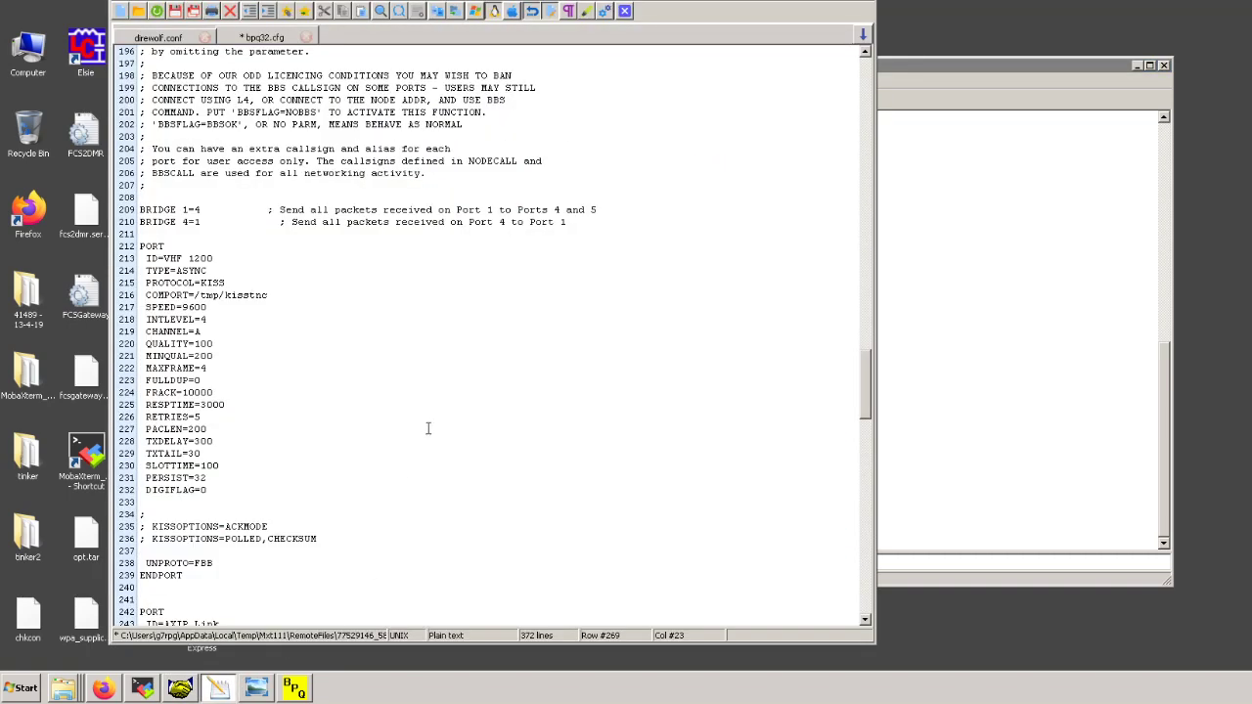
pyautogui.click(267, 693)
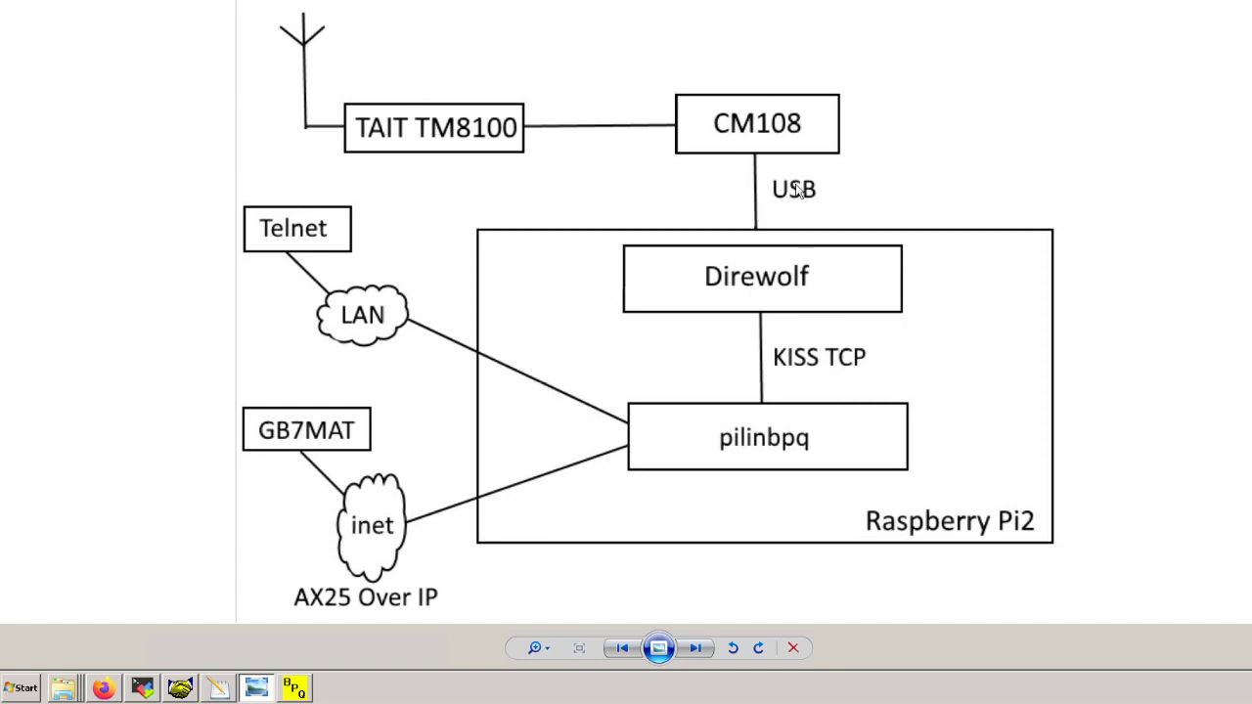
pyautogui.click(1238, 10)
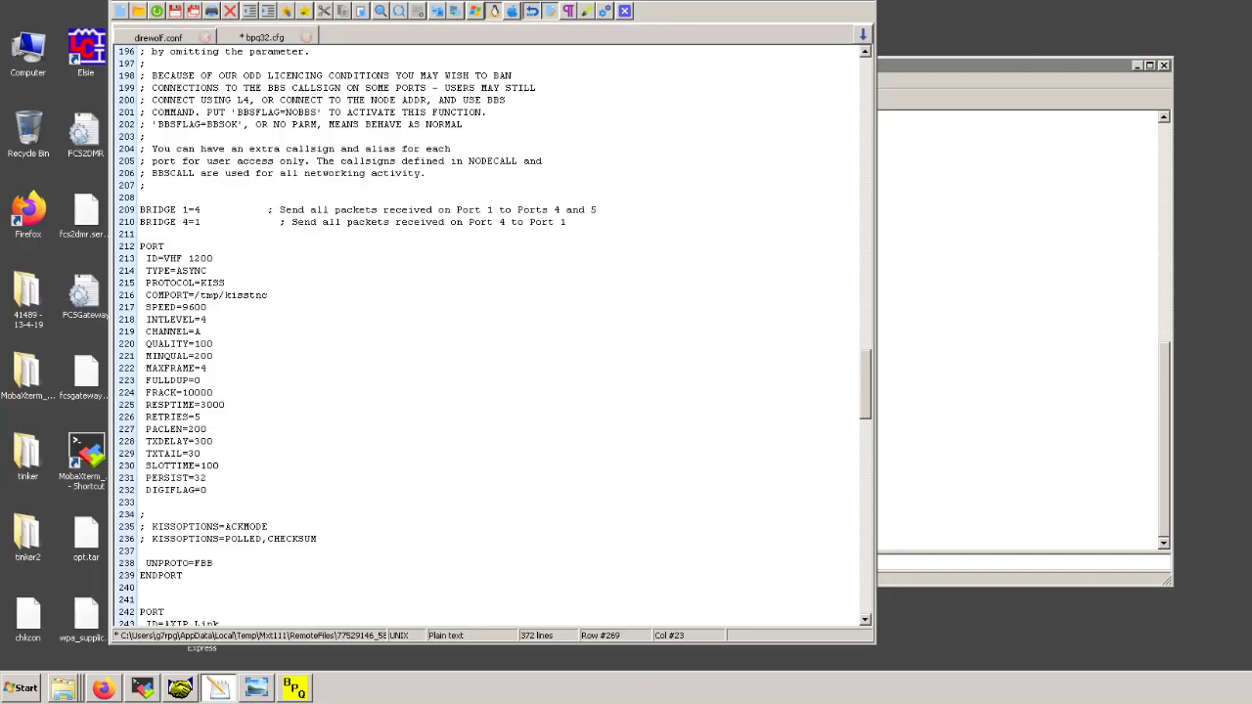